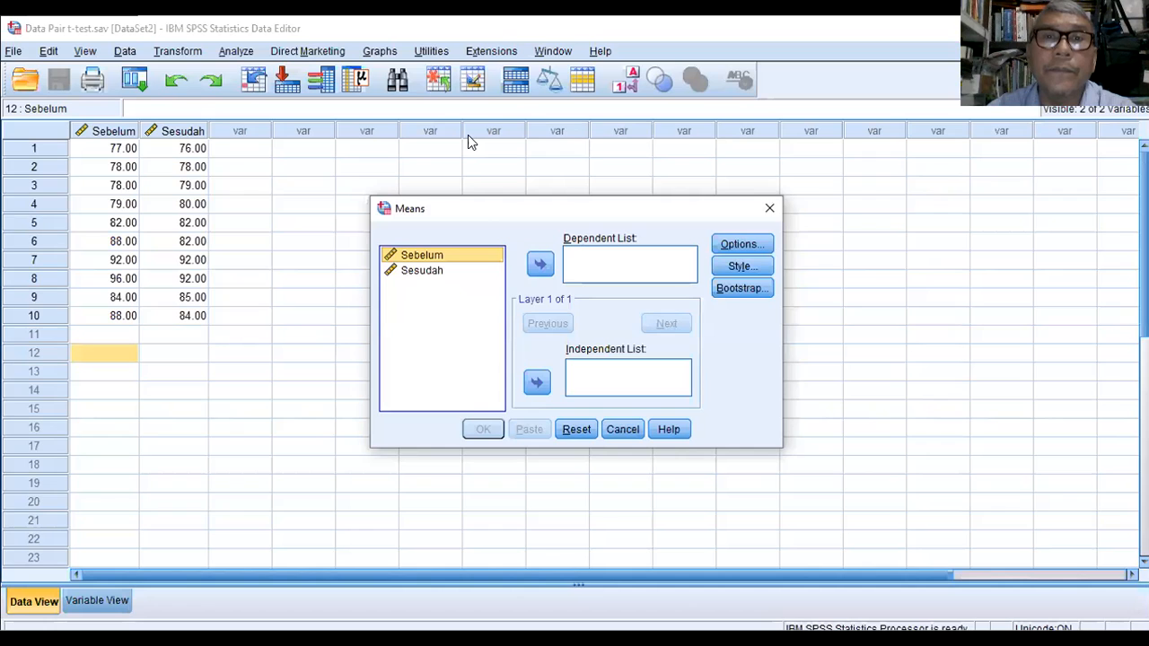
- Dismiss the Means dialog and set up a Descriptives analysis with the variables Sebelum and Sesudah
left_click(770, 210)
left_click(240, 52)
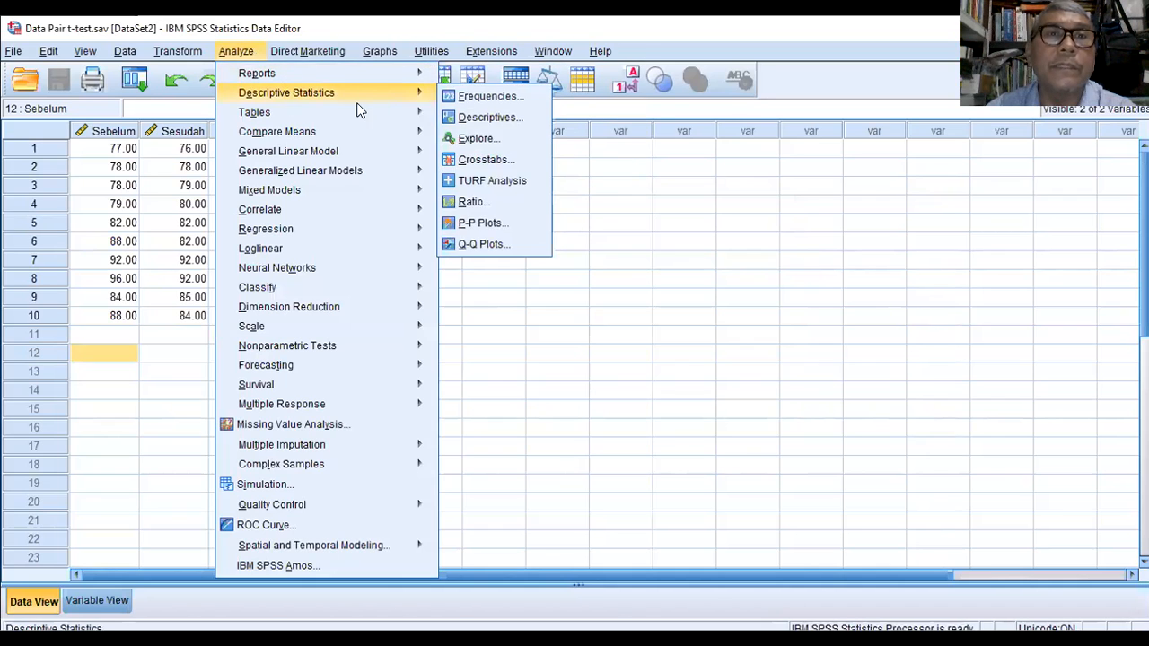
mouse_move(408, 93)
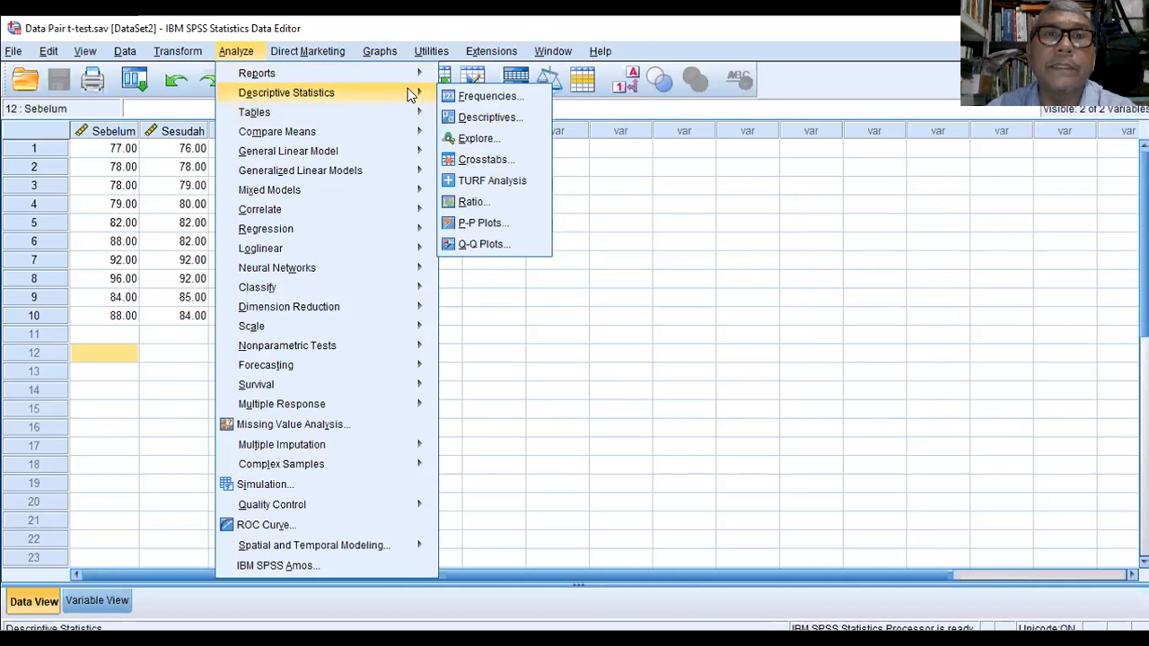
left_click(476, 115)
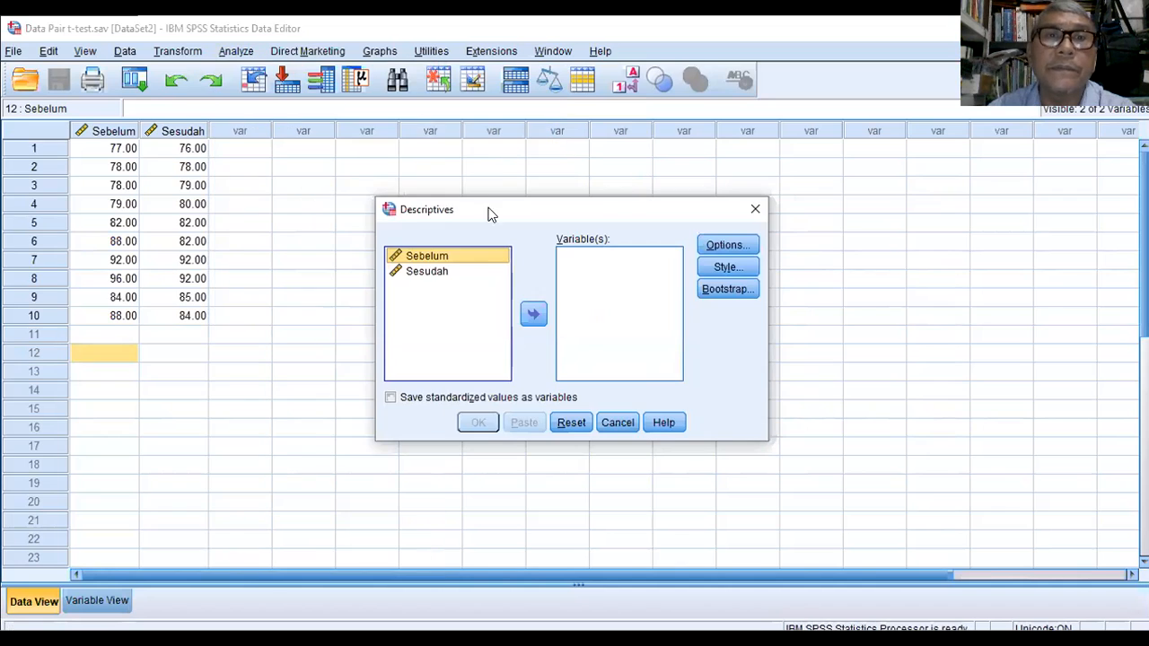
left_click(533, 314)
left_click(439, 258)
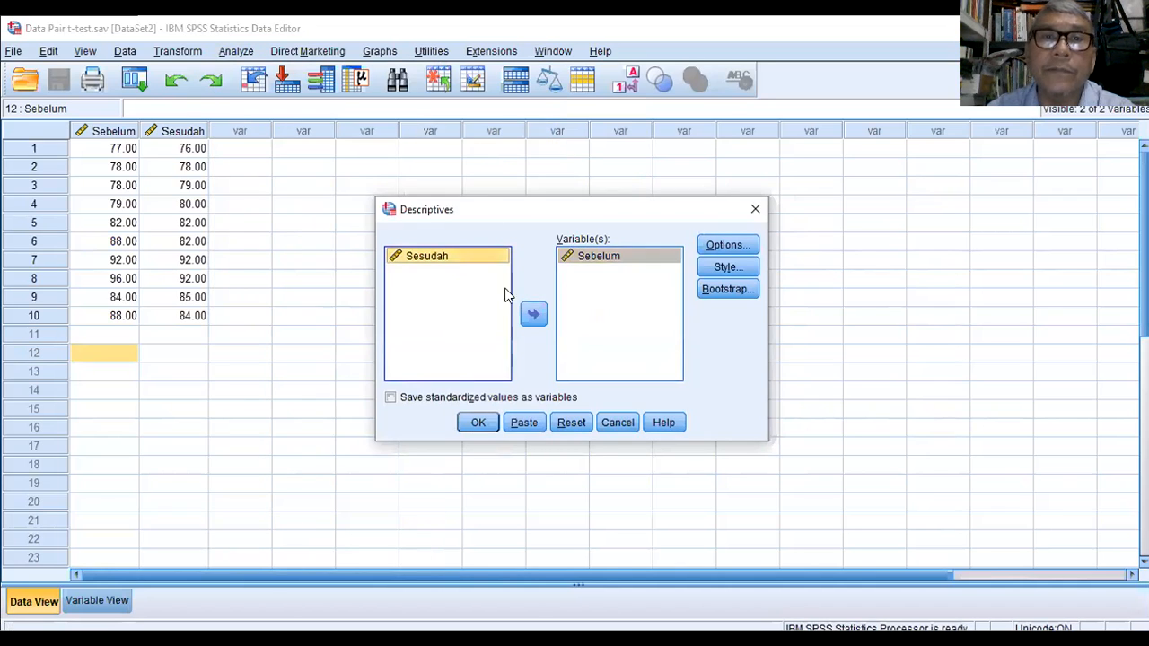
left_click(534, 314)
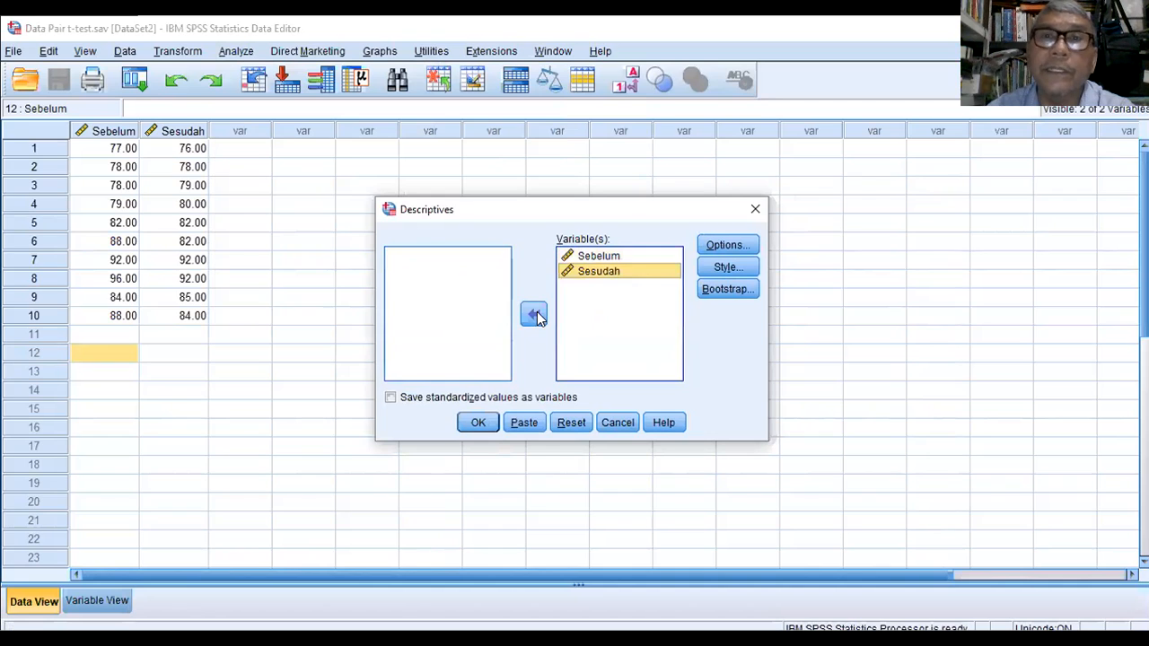
- Run the descriptives with mean, standard deviation, minimum and maximum, displayed in variable list order
left_click(703, 248)
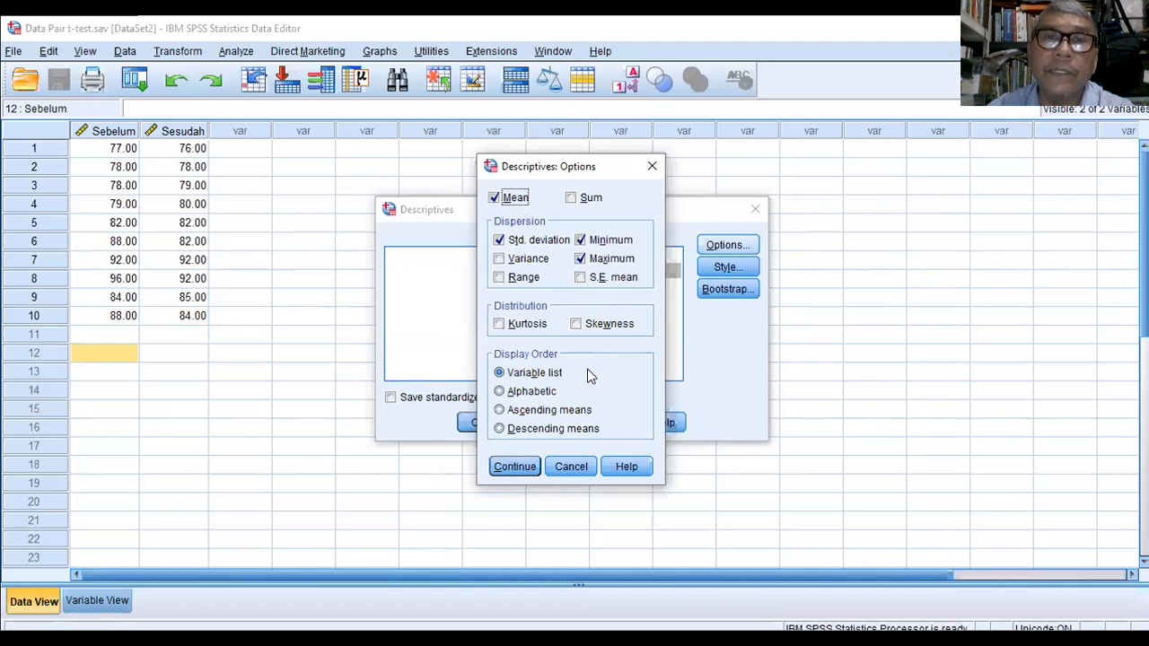
left_click(517, 471)
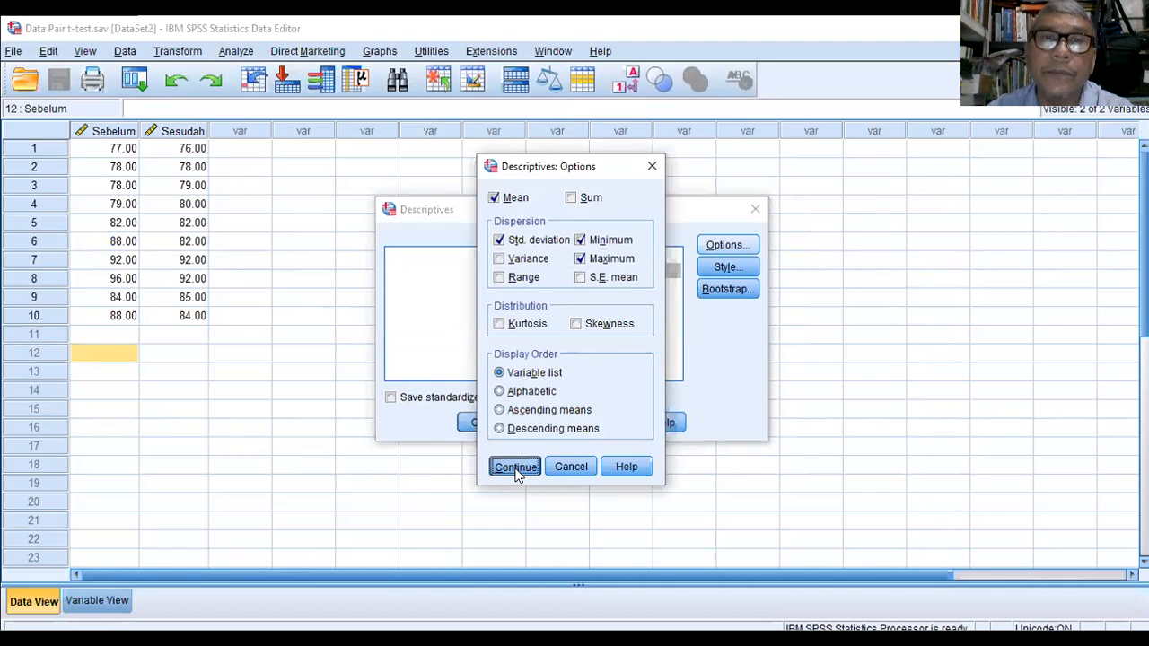
left_click(477, 421)
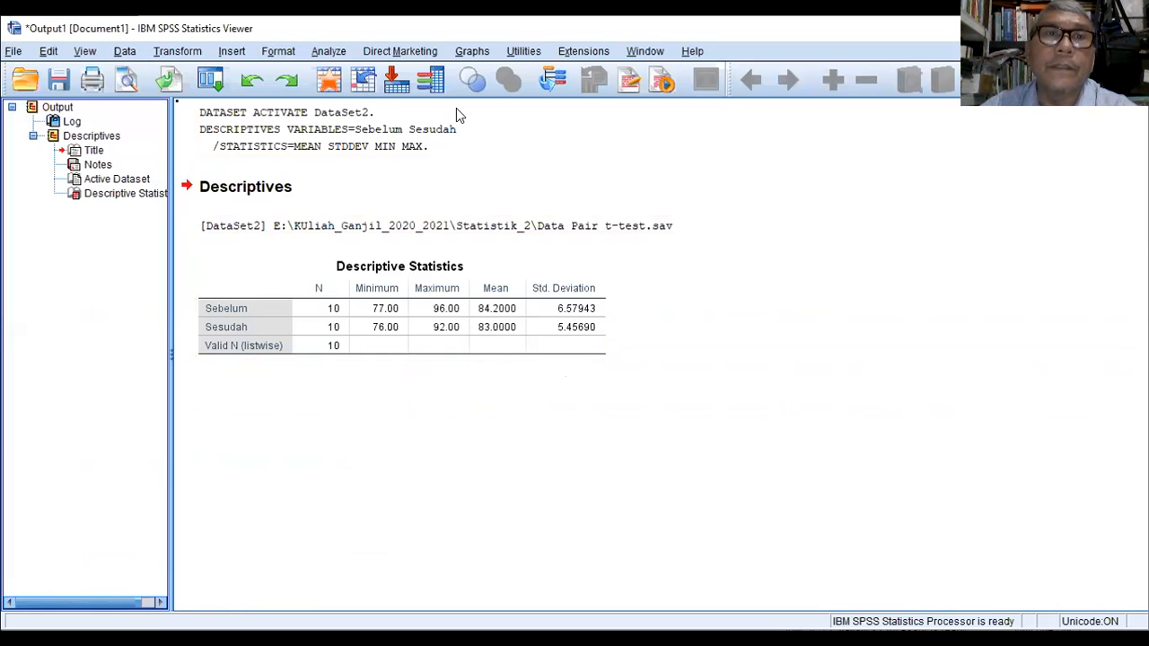
- Set up a One-Sample T Test with Sesudah as the test variable, moving the dialog off the Descriptive Statistics table
left_click(334, 52)
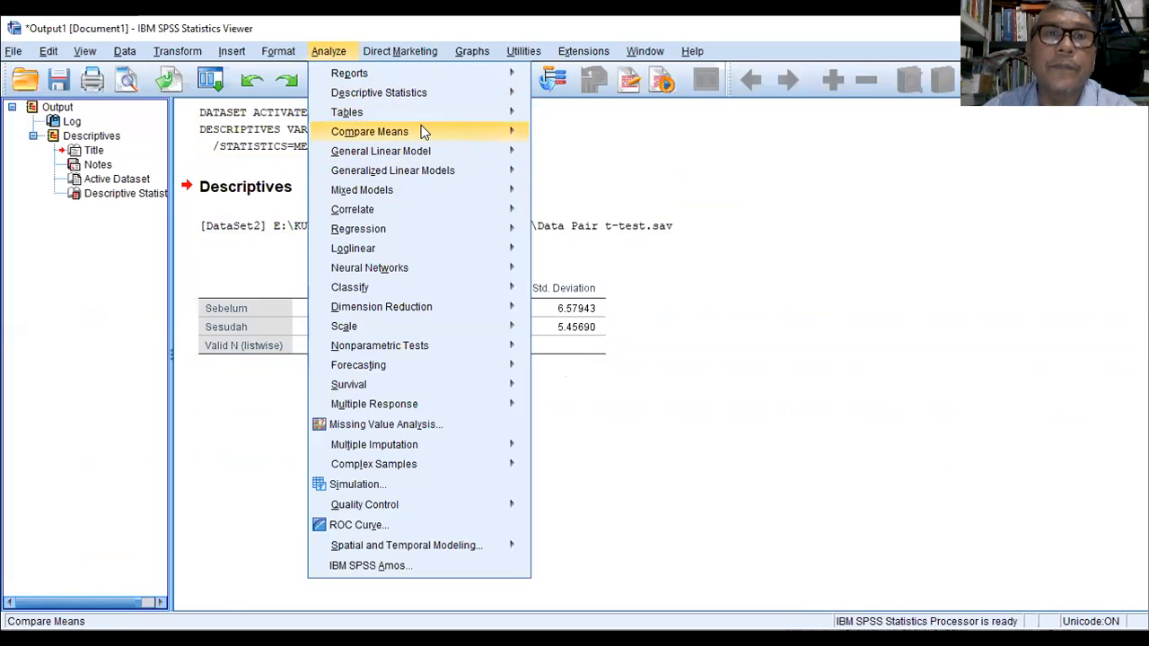
mouse_move(425, 132)
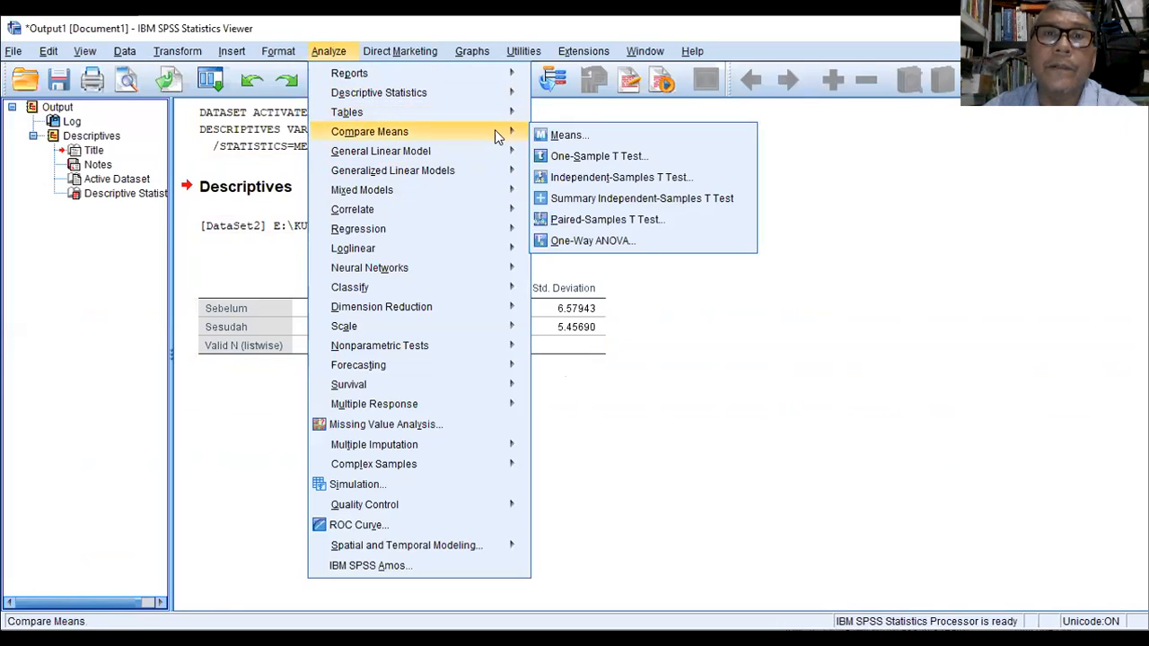
left_click(592, 157)
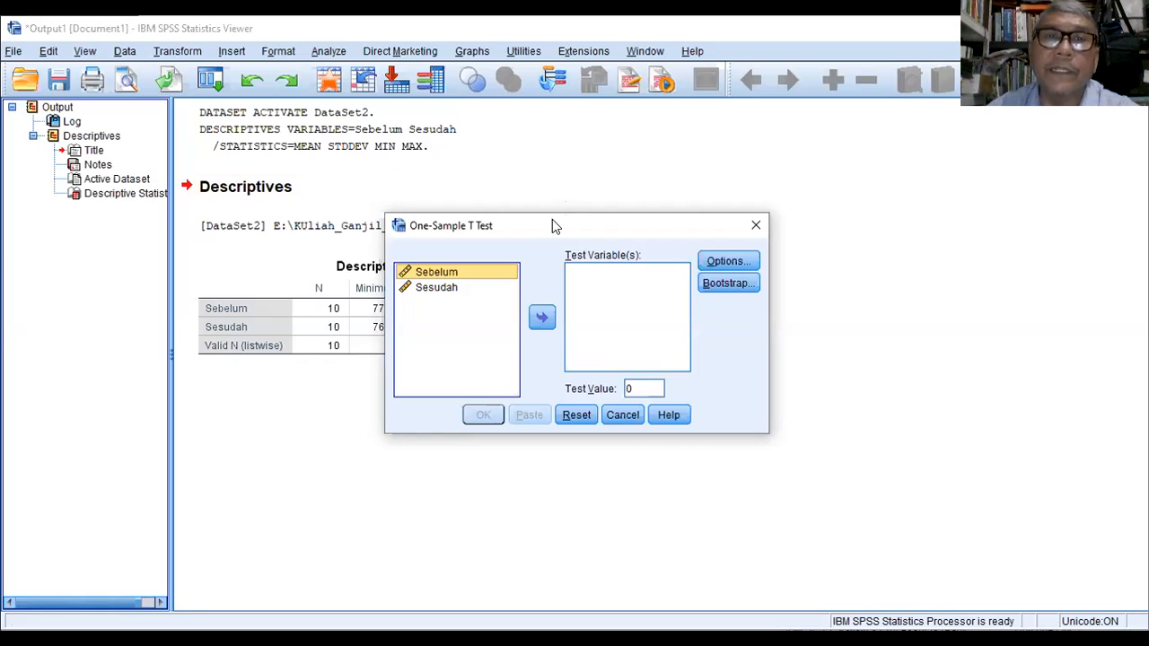
left_click(437, 288)
left_click(542, 318)
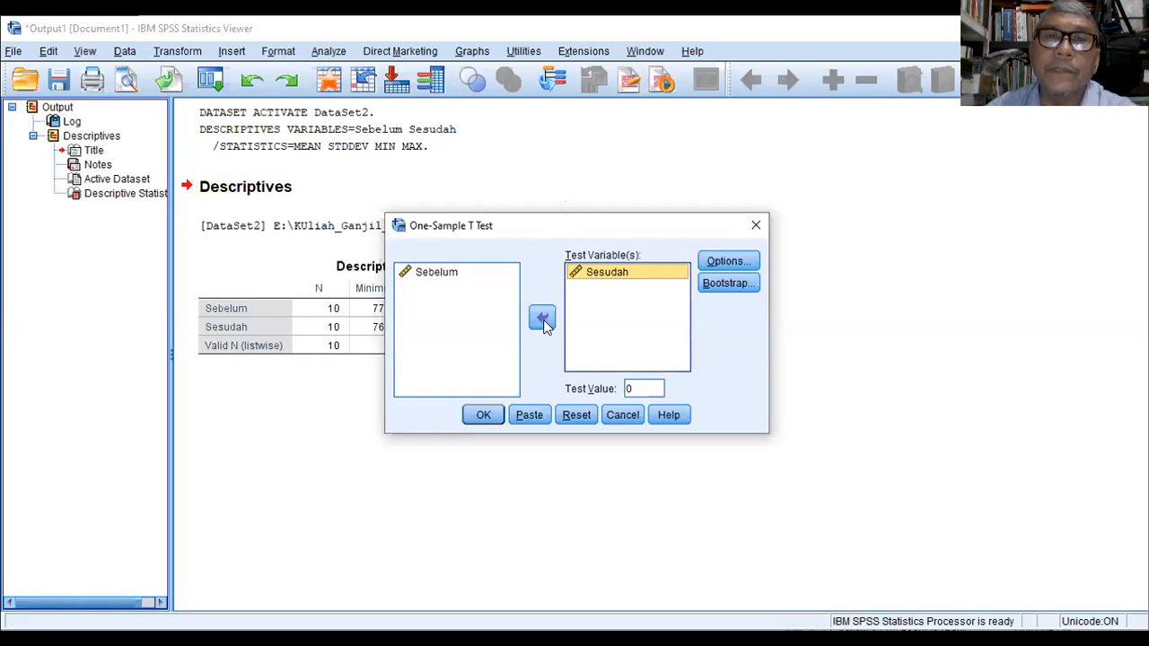
left_click_drag(512, 225, 702, 208)
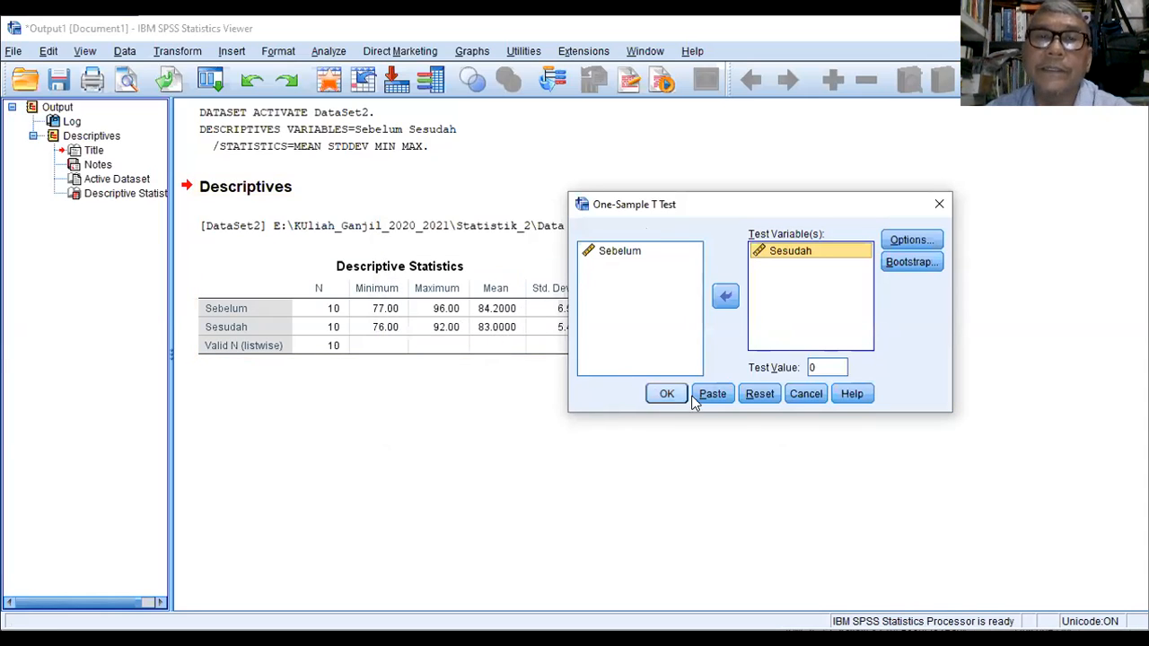
- Set the test value to 83.5, keep the 95% confidence interval with cases excluded analysis by analysis, and run the test
double_click(817, 366)
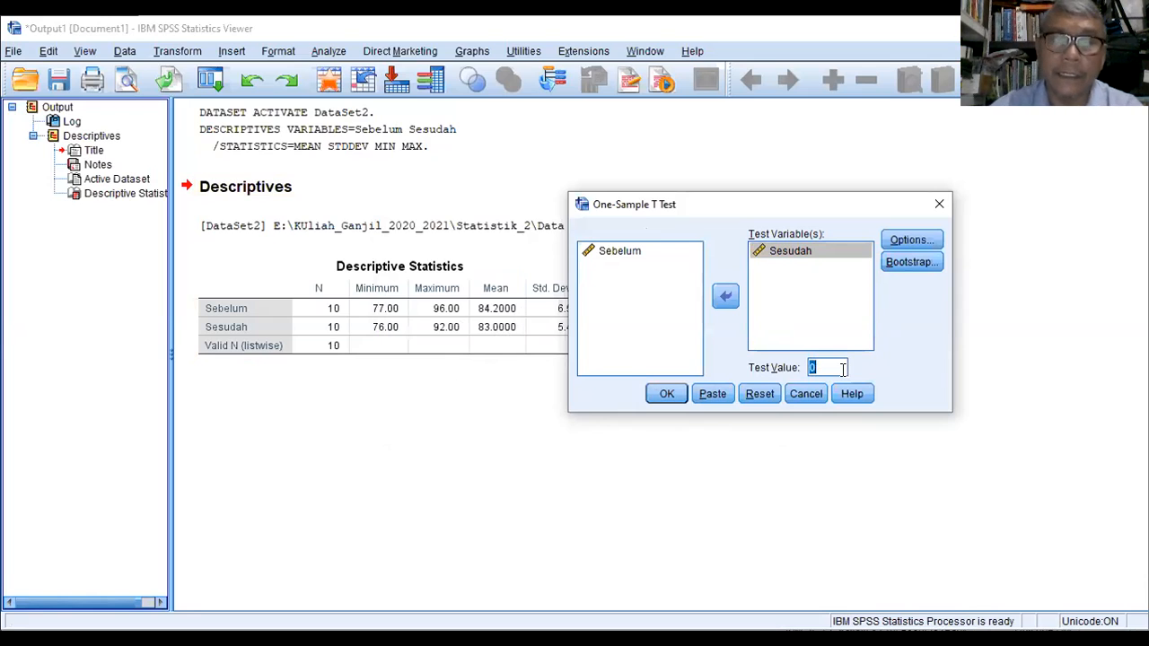
type("83")
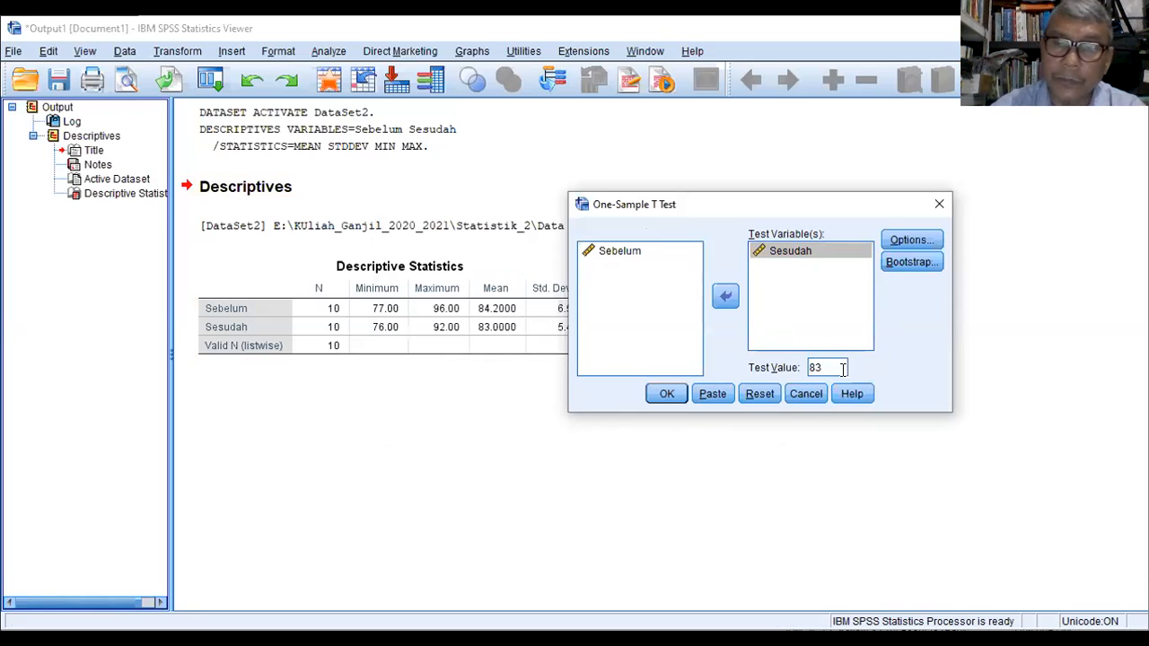
type(".5")
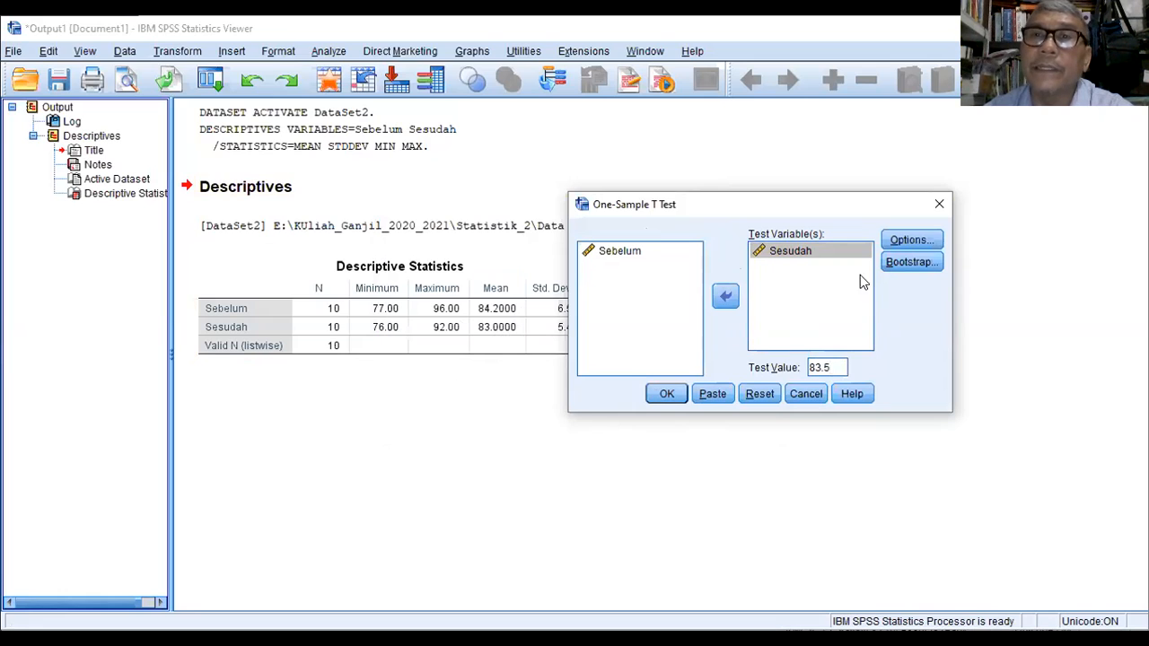
left_click(907, 239)
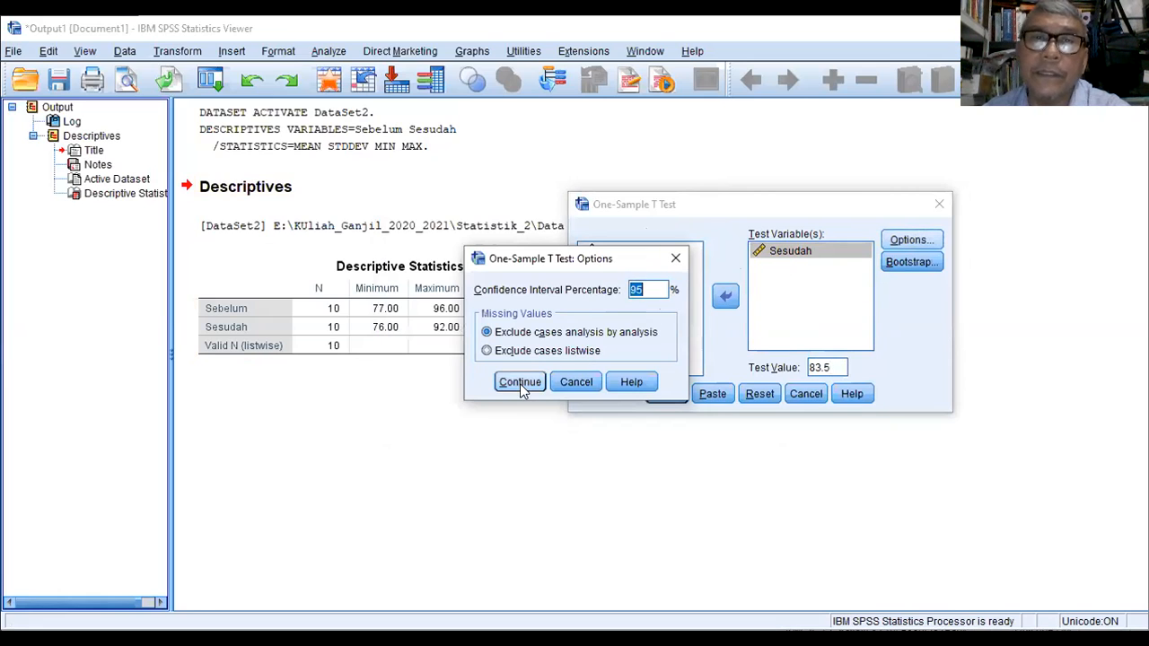
left_click(521, 384)
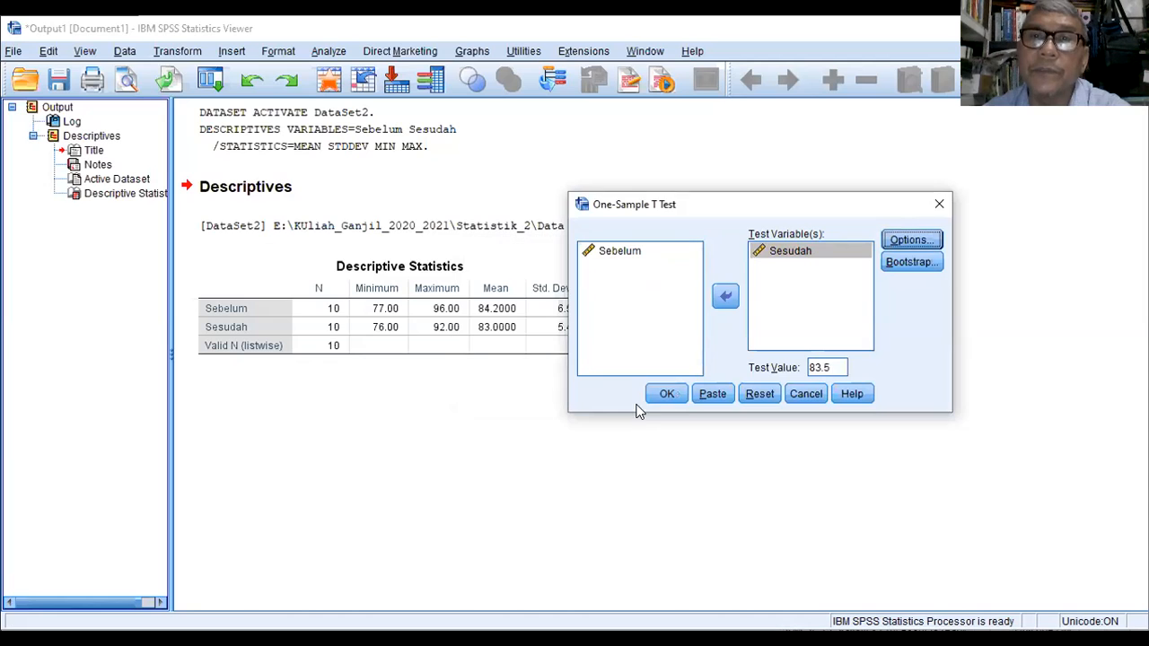
left_click(673, 394)
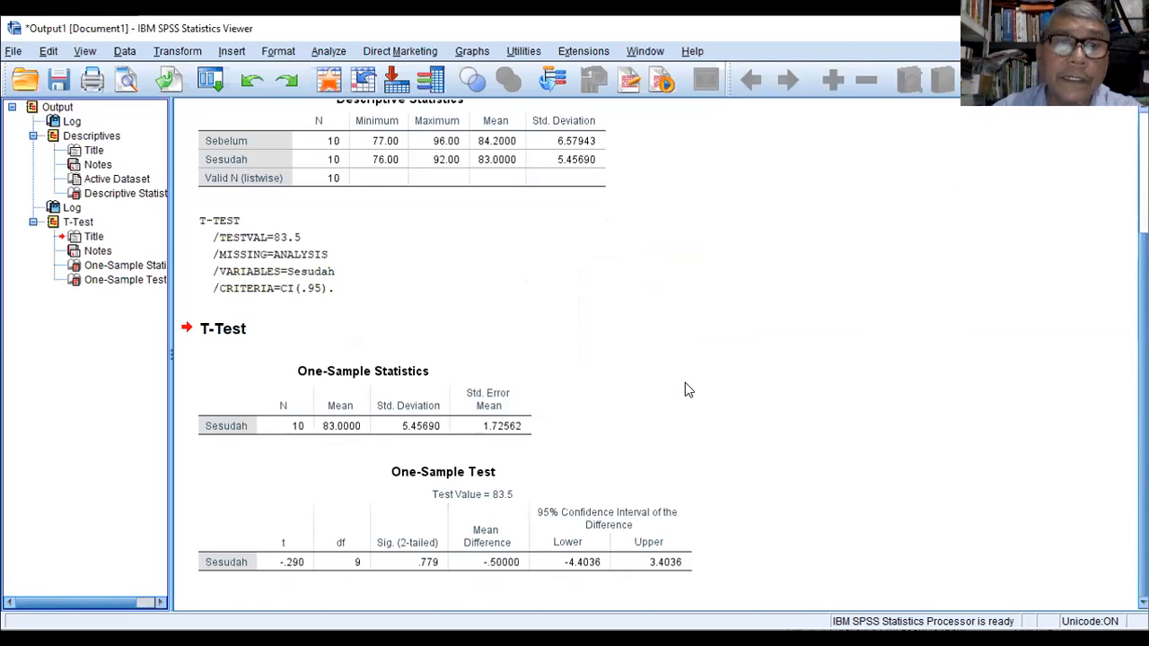
- Examine the One-Sample Statistics and One-Sample Test tables for Sesudah, including t, significance and mean difference
left_click(308, 545)
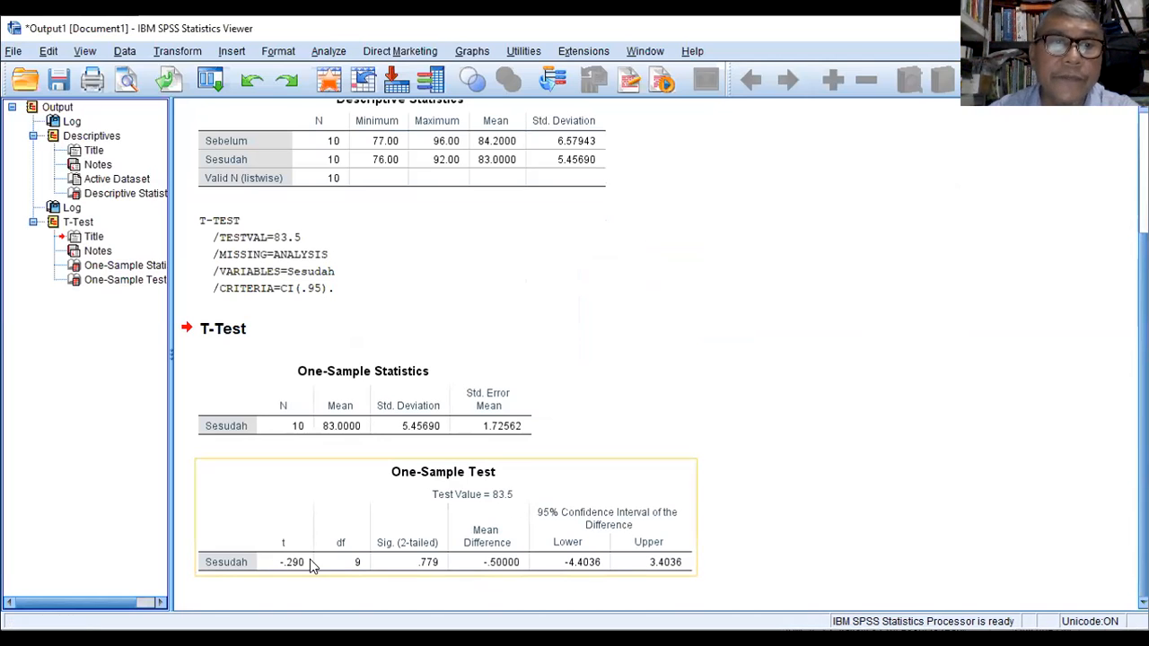
left_click(309, 592)
left_click(328, 553)
left_click(264, 581)
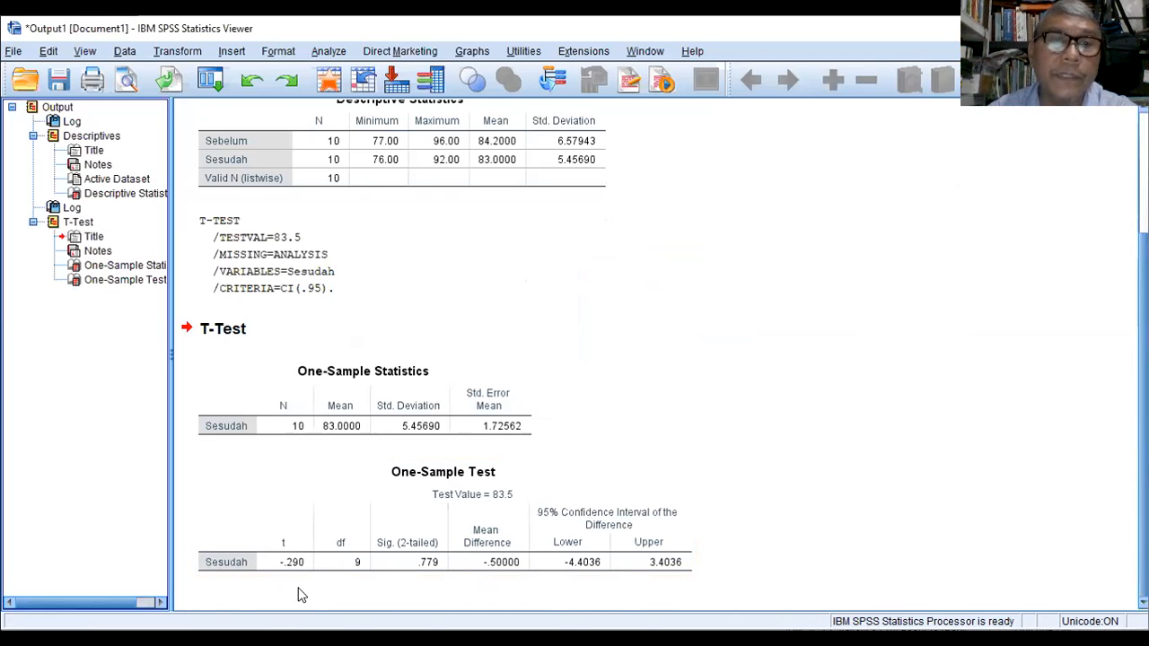
left_click(450, 535)
left_click(400, 600)
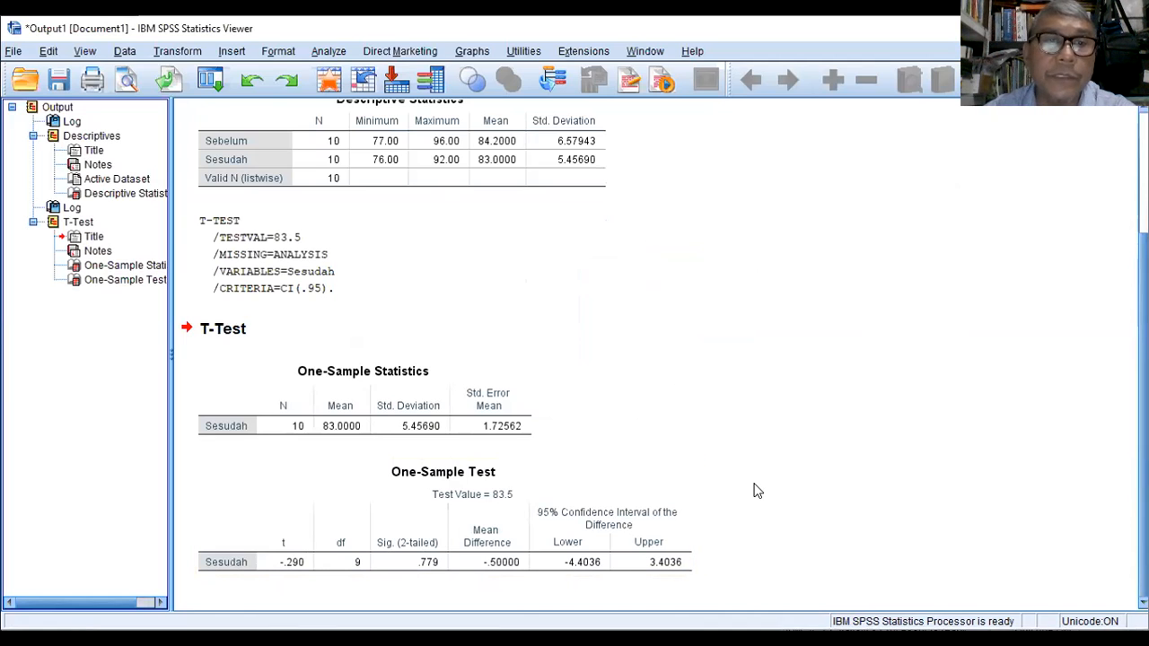
left_click(585, 484)
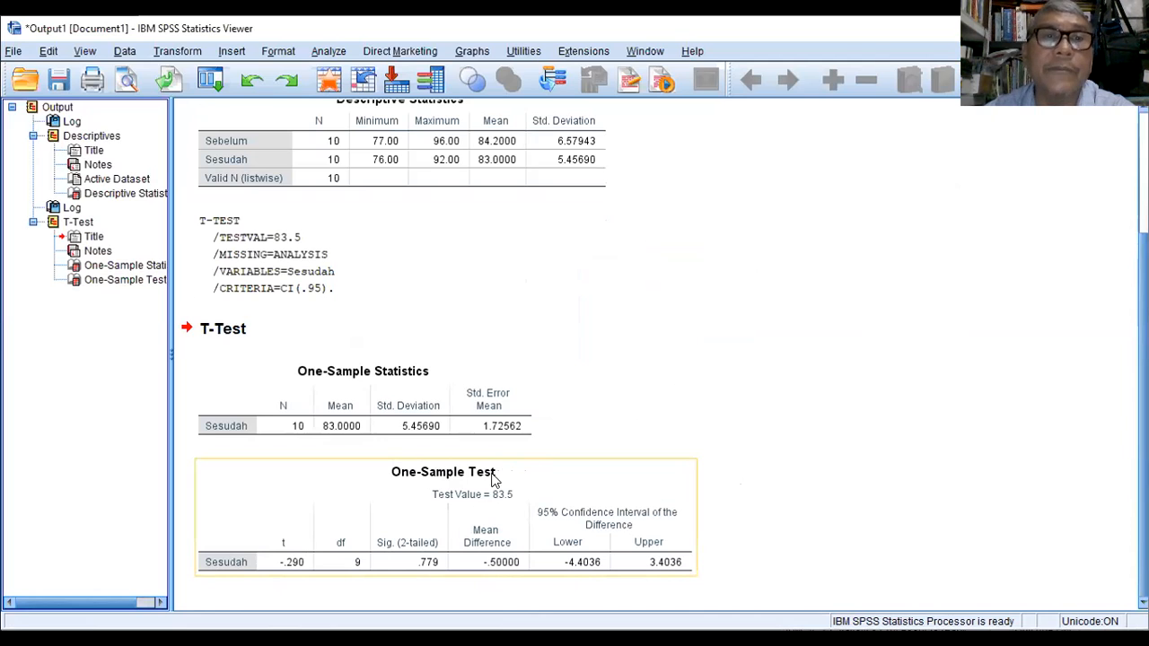
left_click(507, 429)
left_click(563, 428)
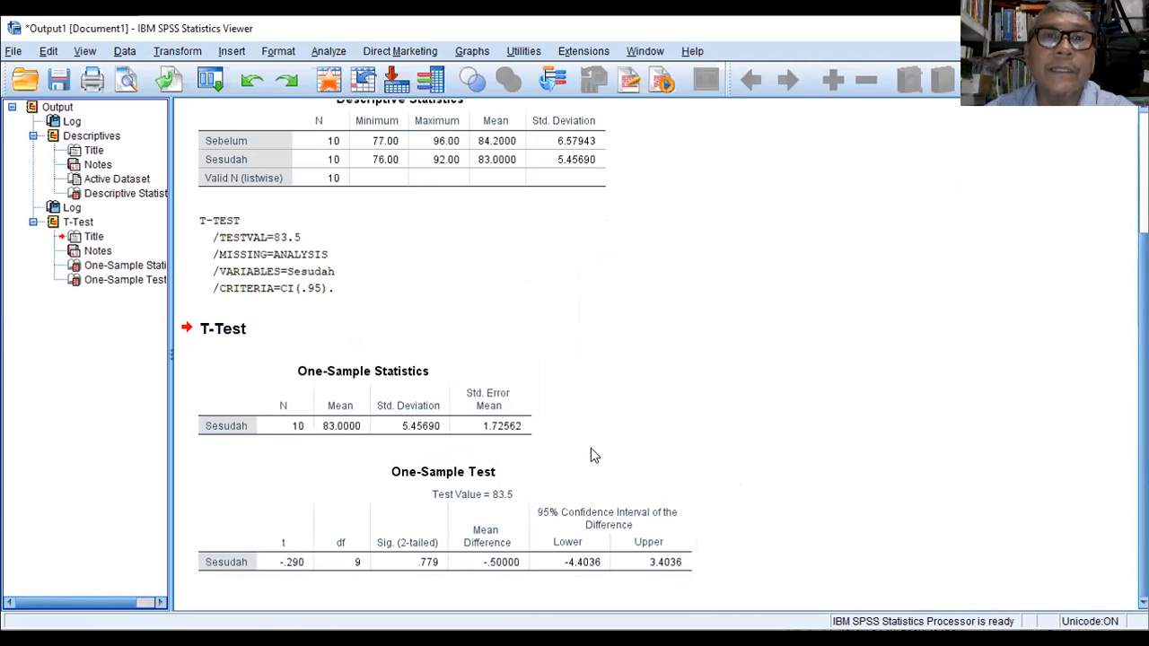
left_click(615, 459)
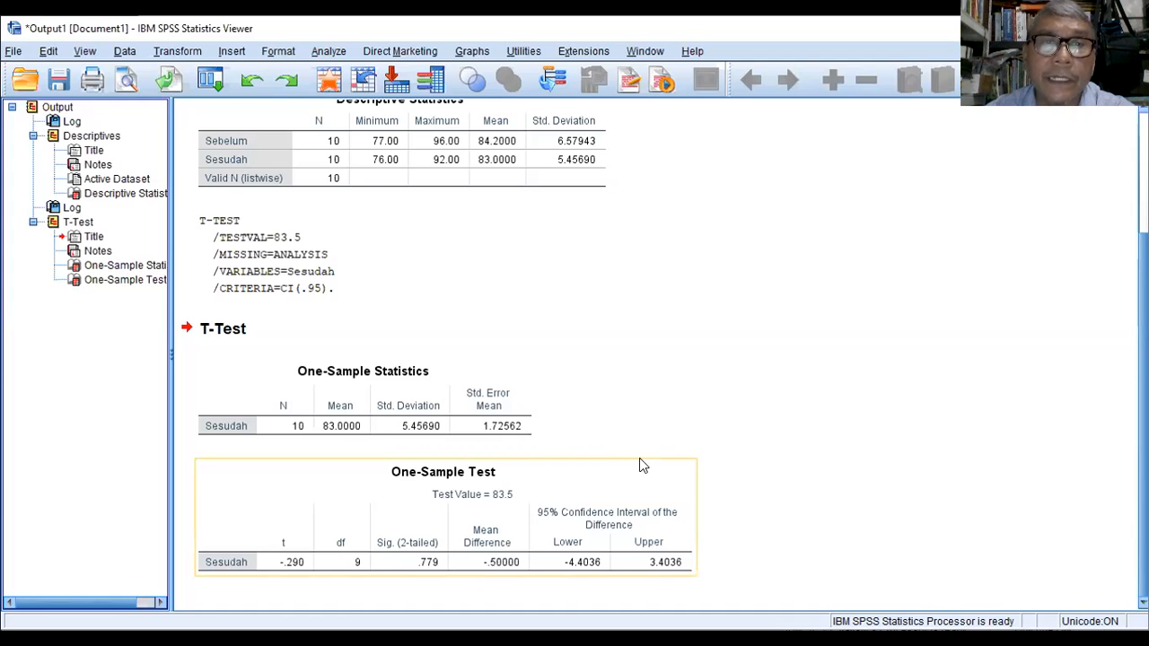
left_click(344, 436)
left_click(346, 440)
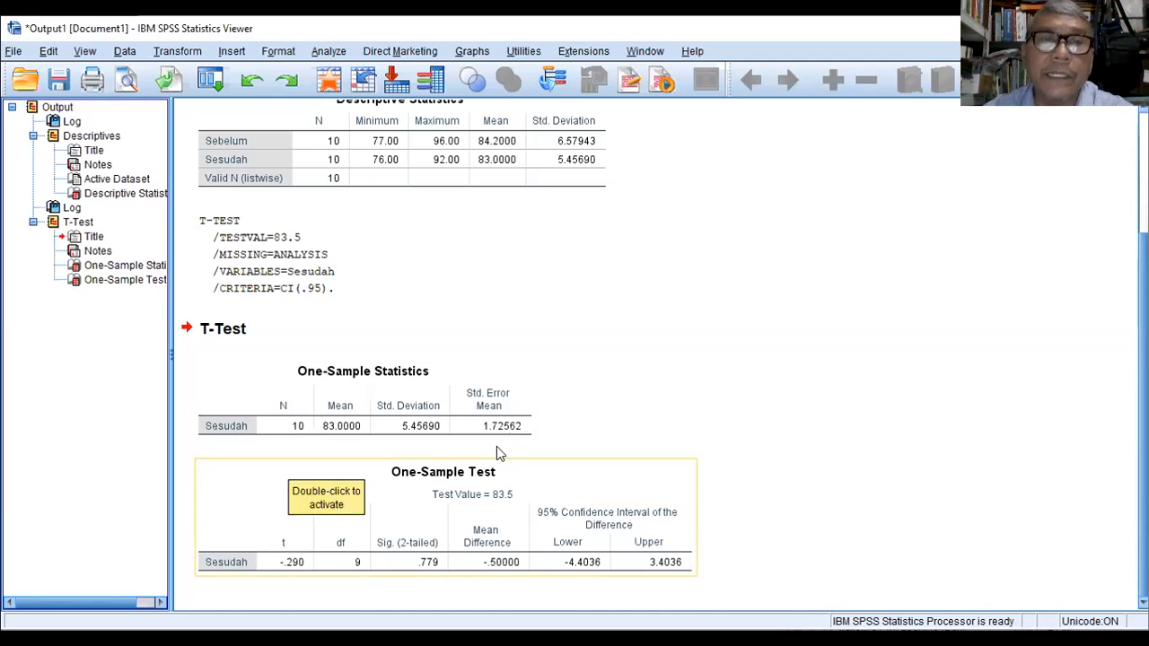
left_click(564, 409)
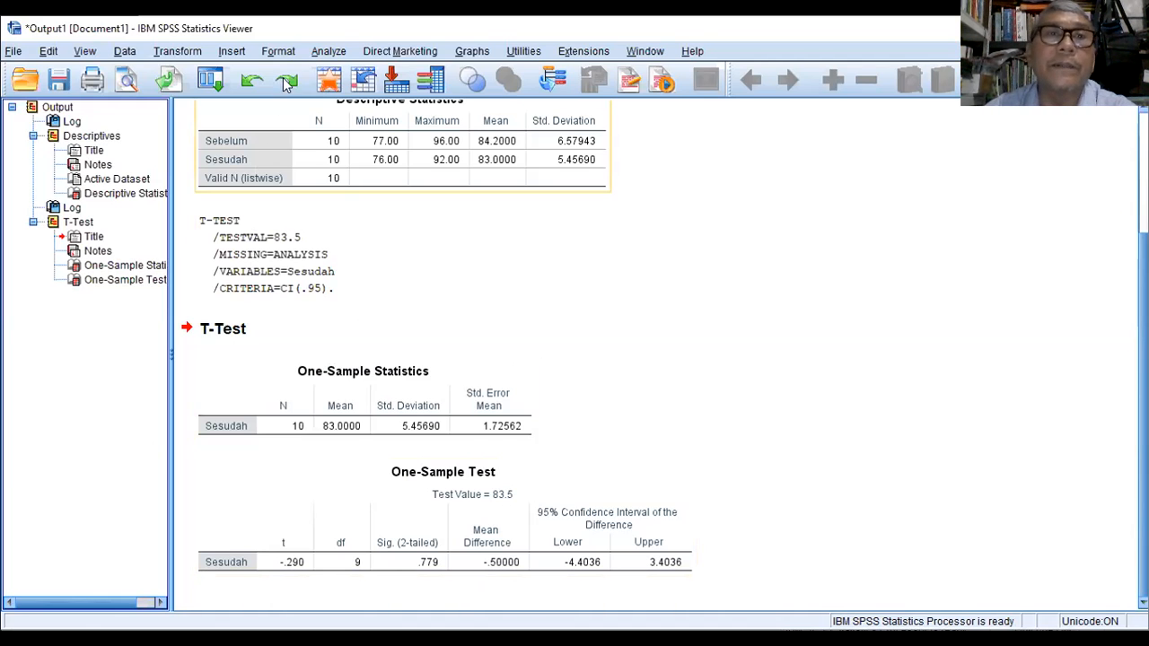
- Run the One-Sample T Test on Sesudah again with a test value of 84.5
left_click(330, 51)
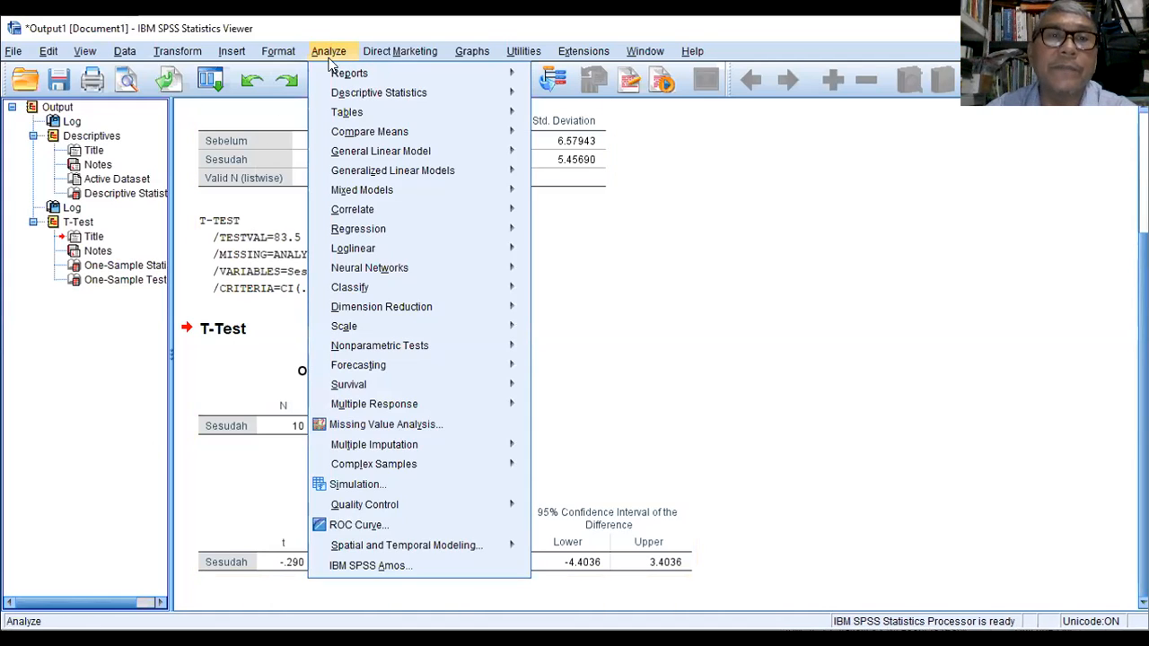
mouse_move(392, 130)
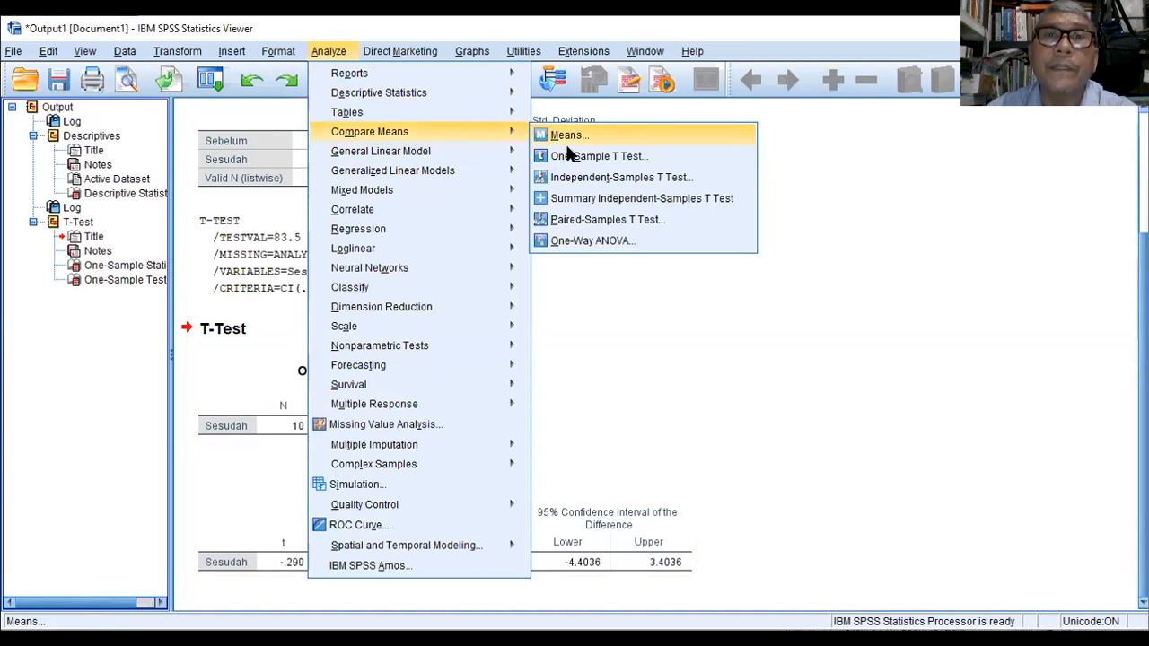
left_click(579, 157)
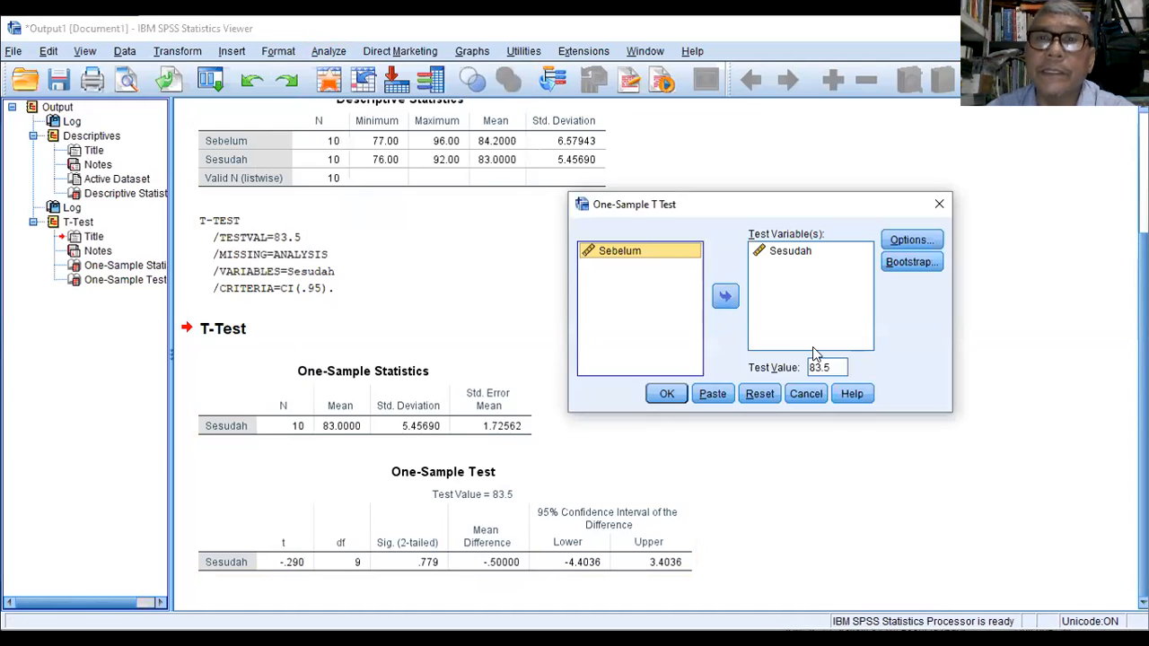
double_click(835, 366)
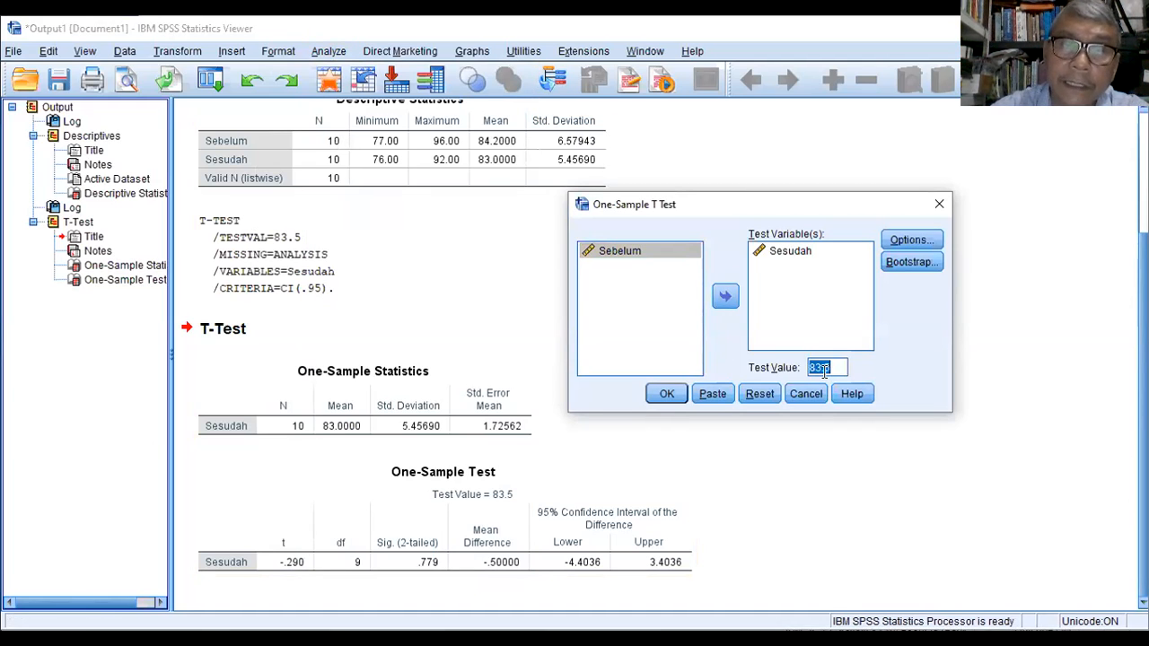
type("84")
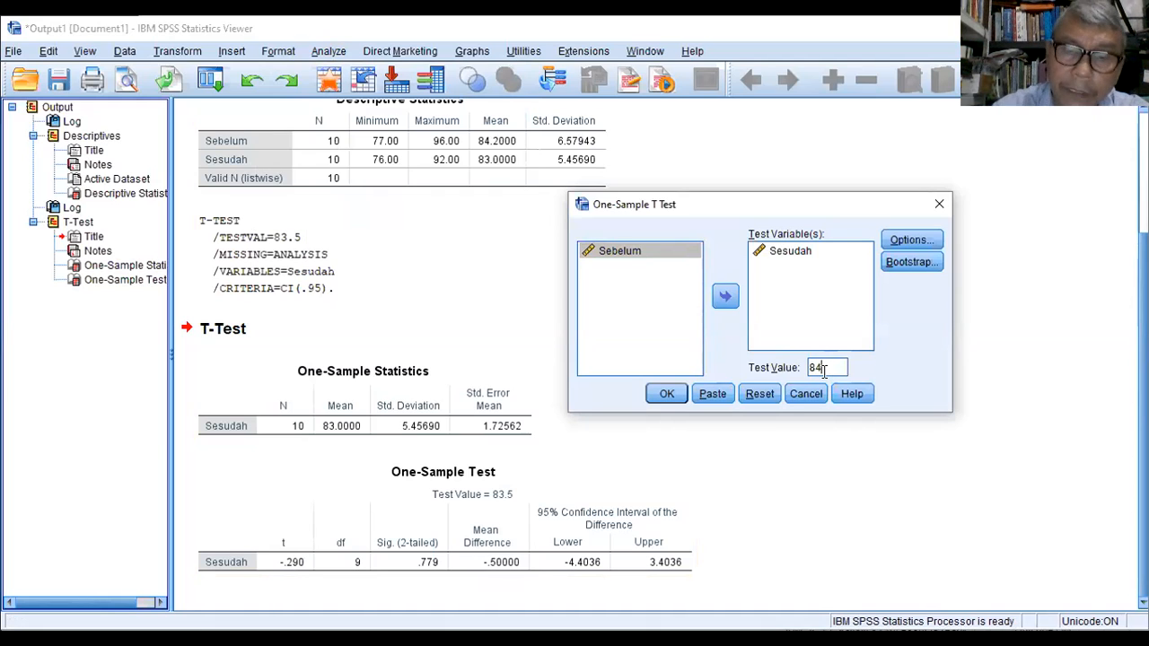
type(".5")
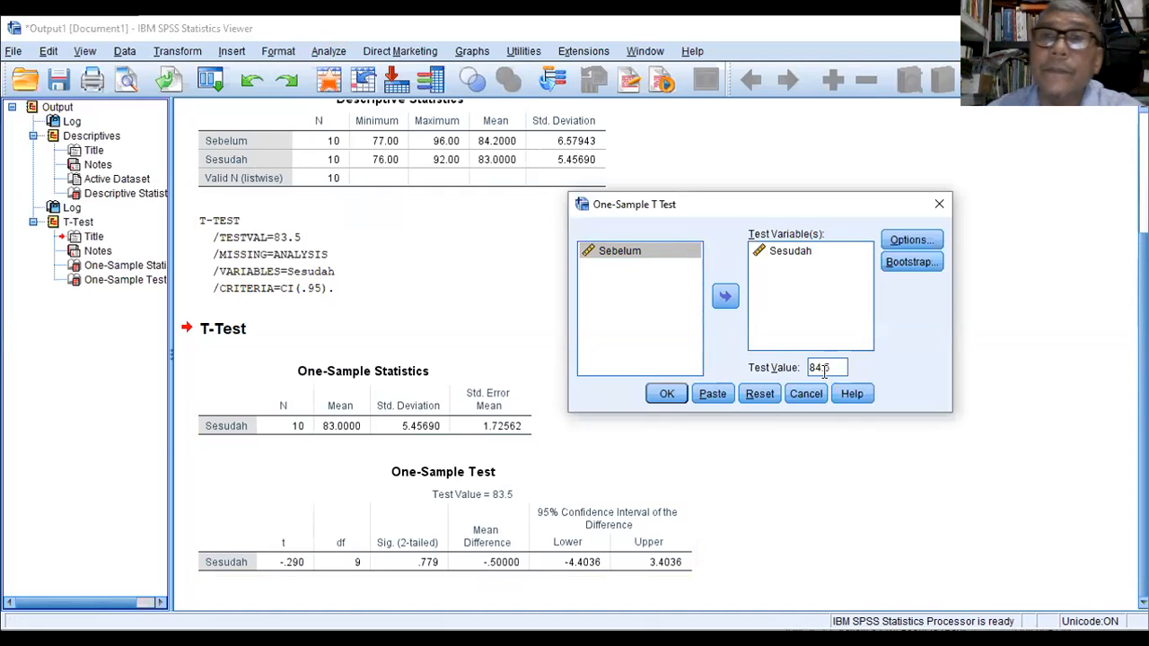
left_click(669, 395)
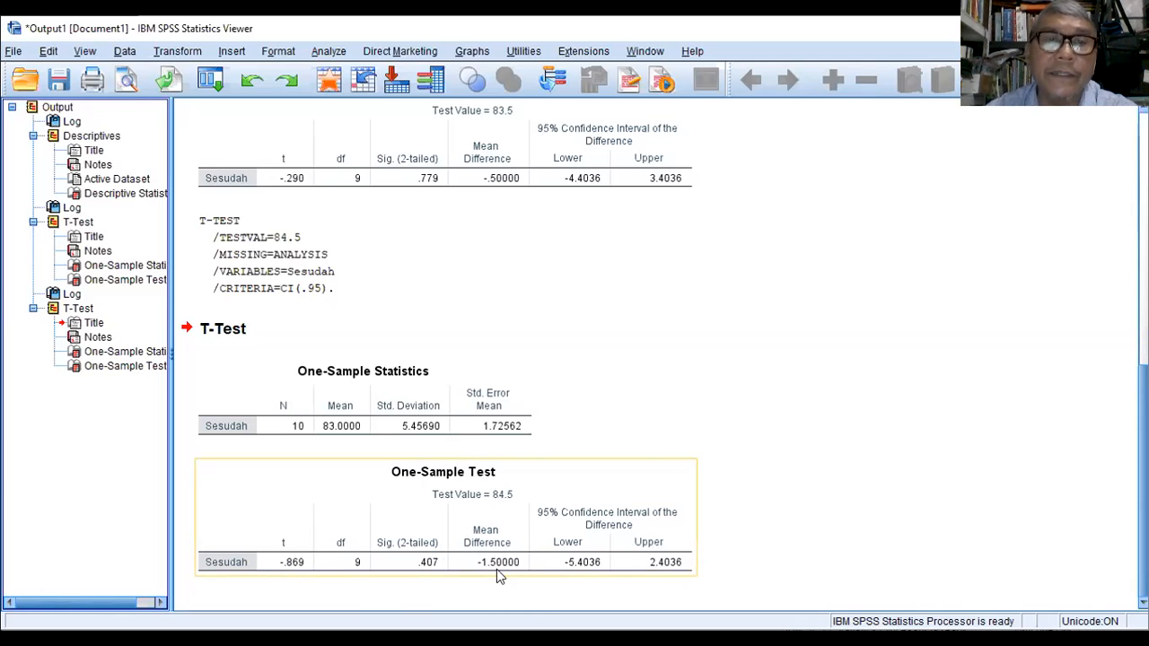
left_click(333, 50)
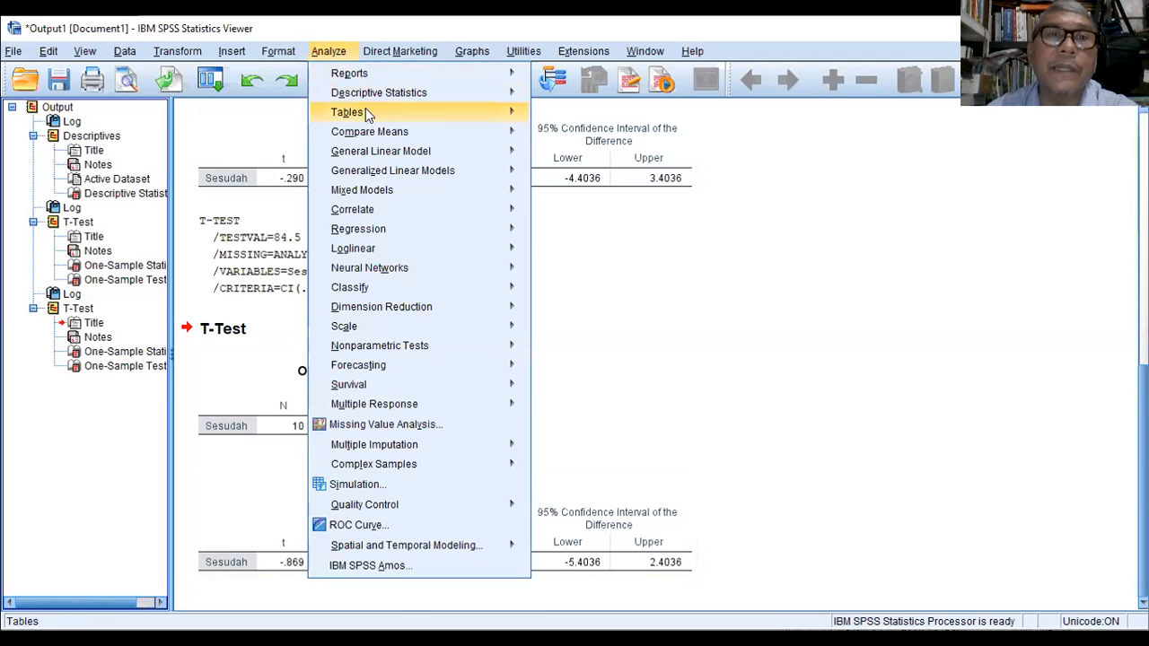
mouse_move(373, 129)
left_click(555, 134)
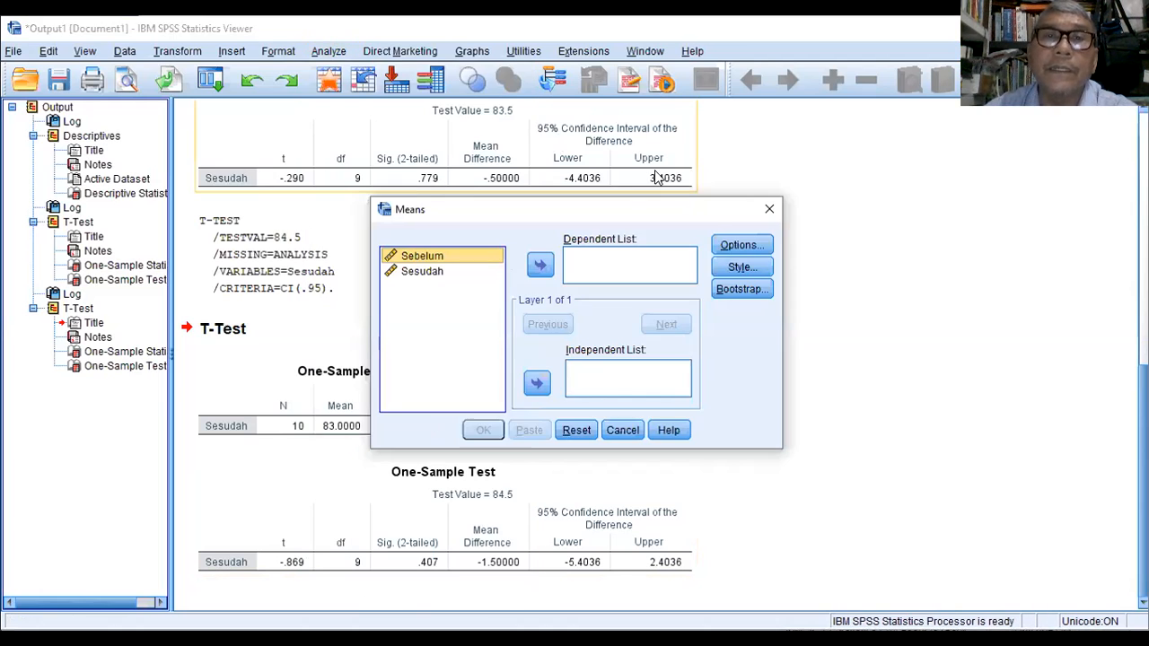
left_click(767, 209)
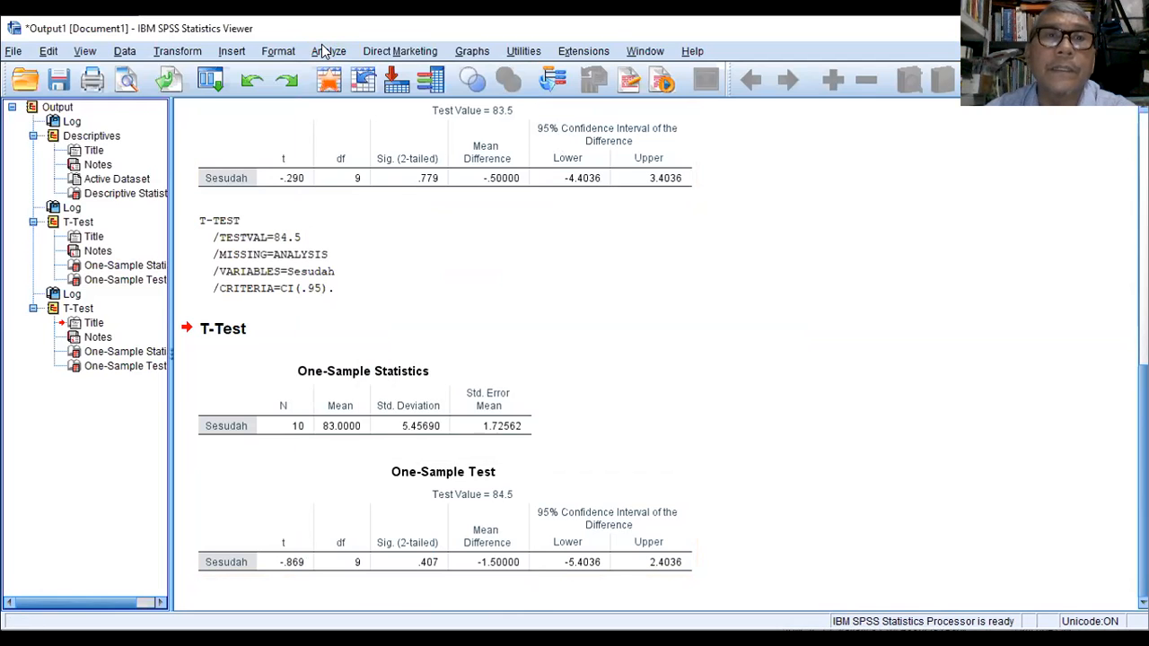
- Run the One-Sample T Test on Sesudah with the test value set to 85.5
left_click(328, 52)
mouse_move(389, 135)
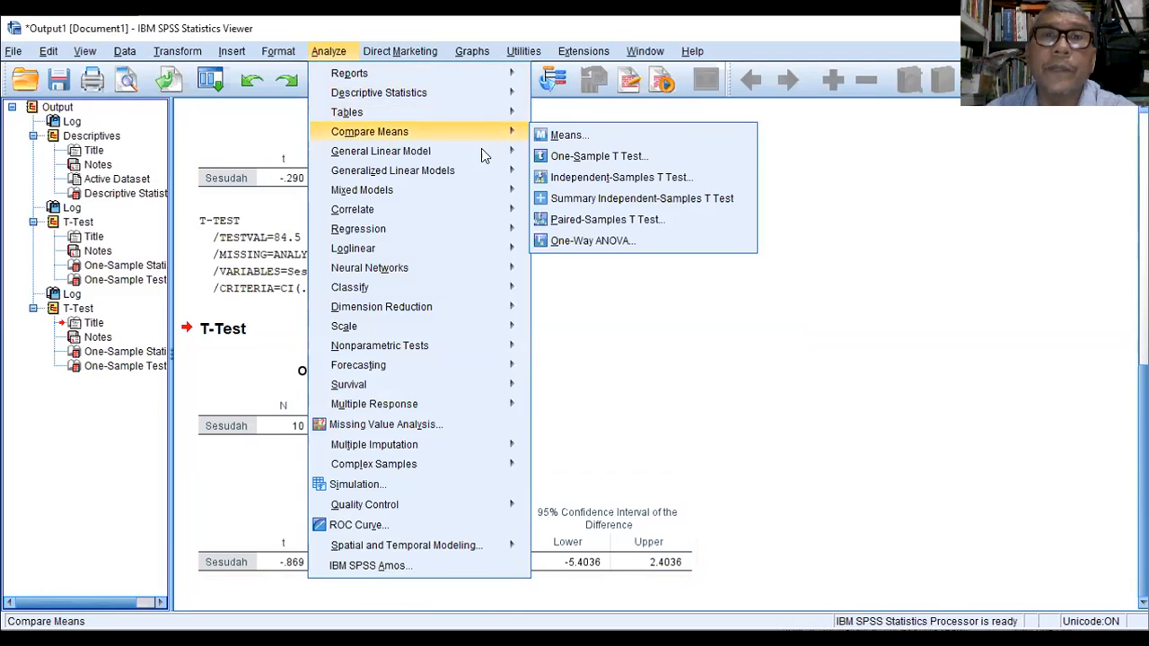
left_click(559, 159)
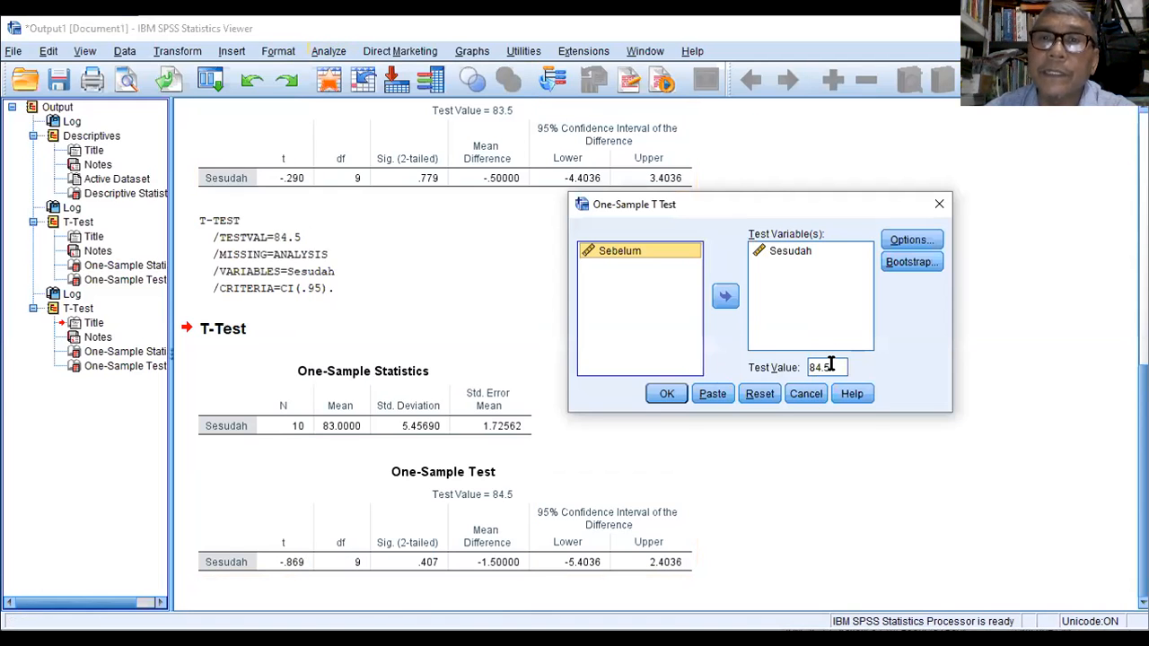
double_click(830, 363)
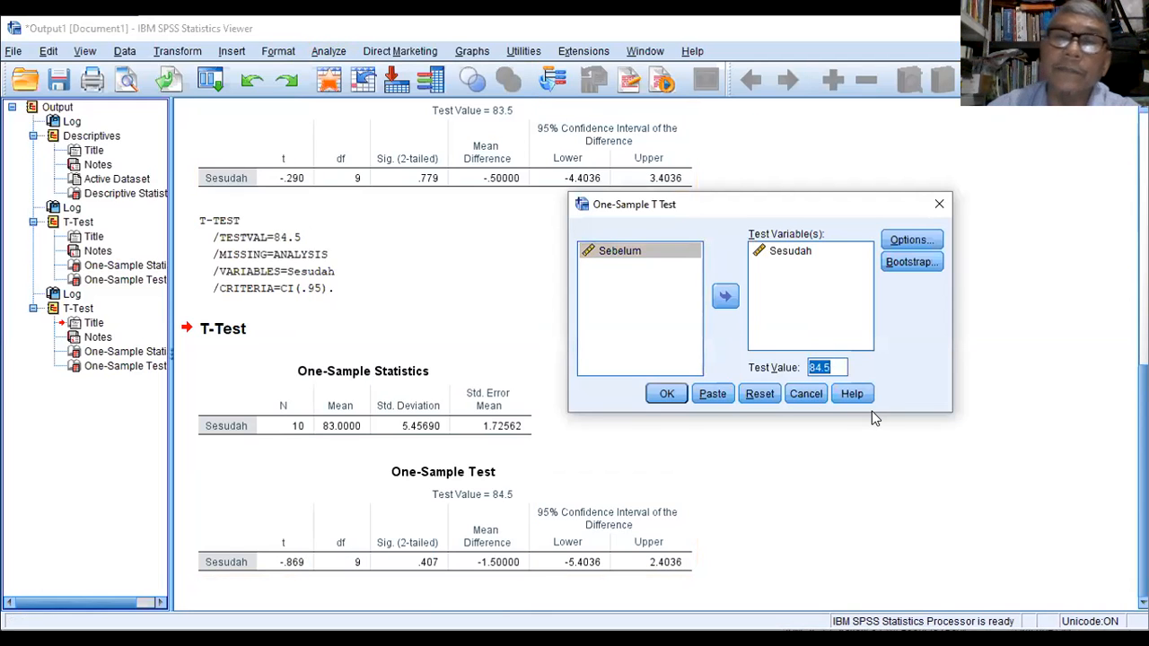
type("8")
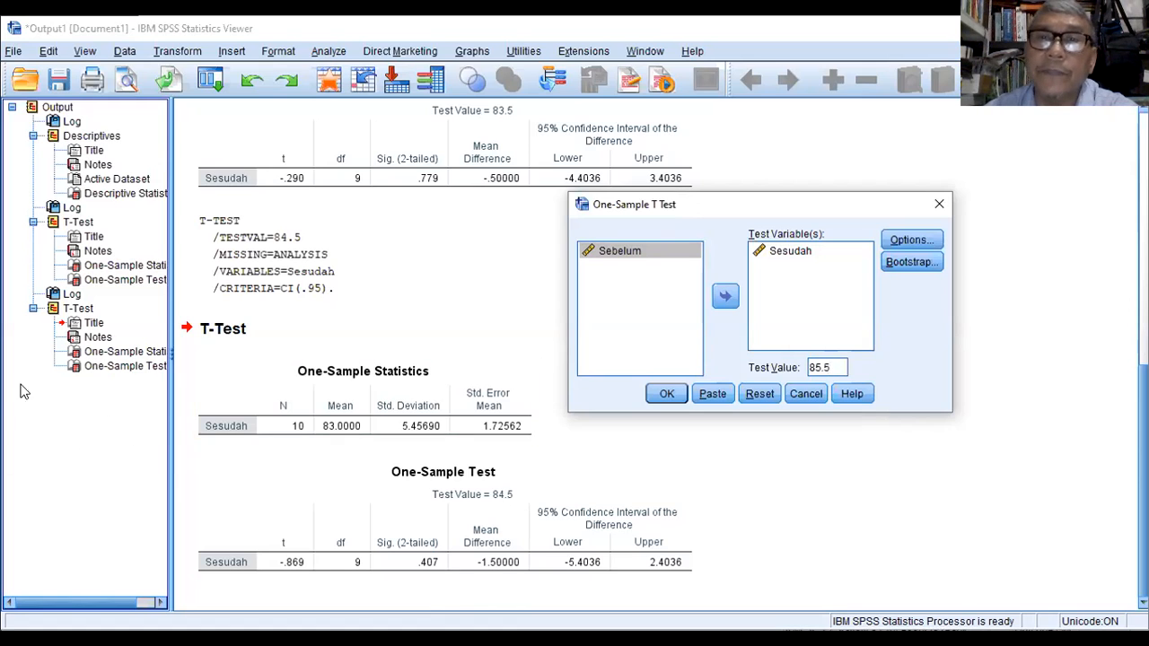
left_click(662, 393)
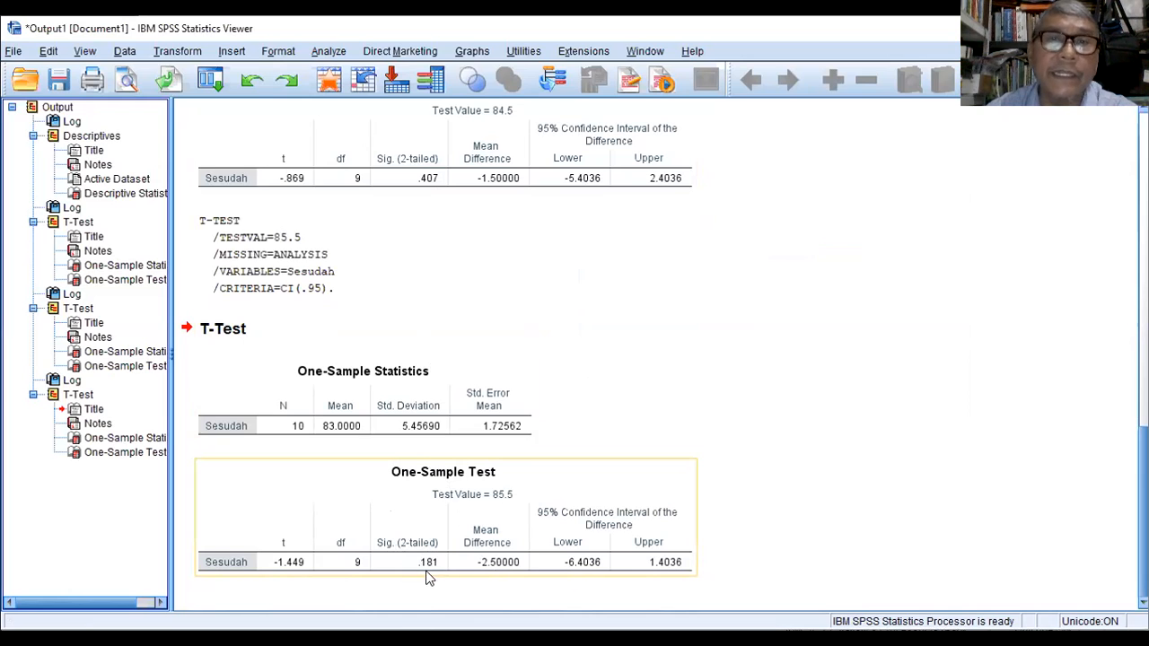
- Repeat the One-Sample T Test on Sesudah with a test value of 86.5 and check its significance in the One-Sample Test table
left_click(323, 53)
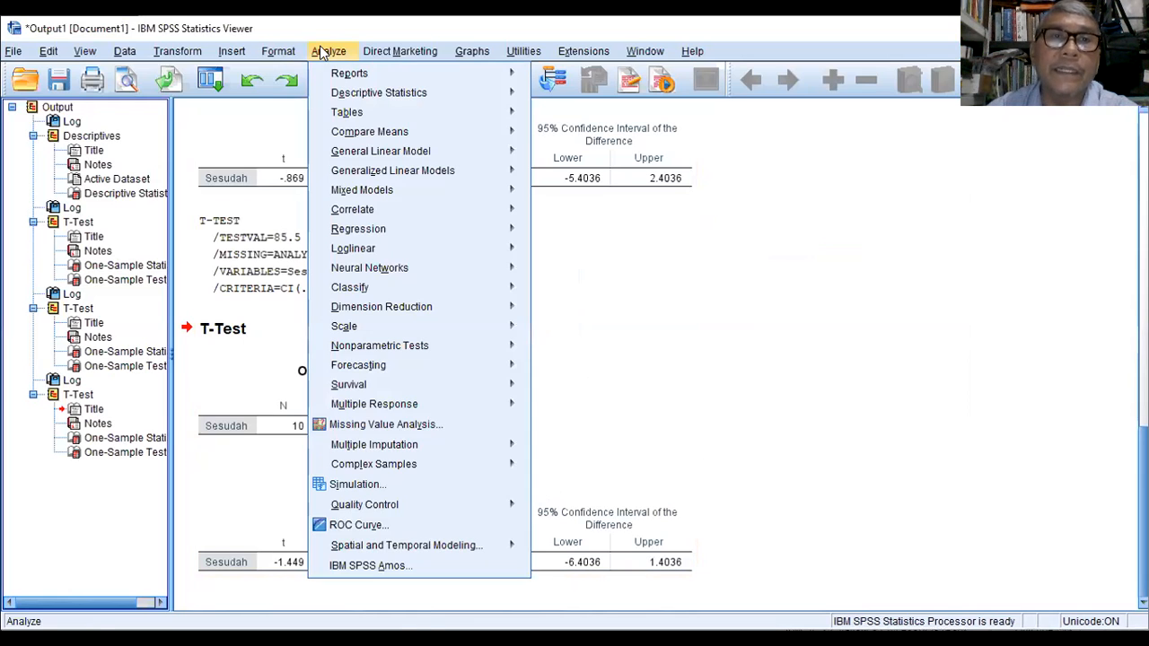
mouse_move(379, 131)
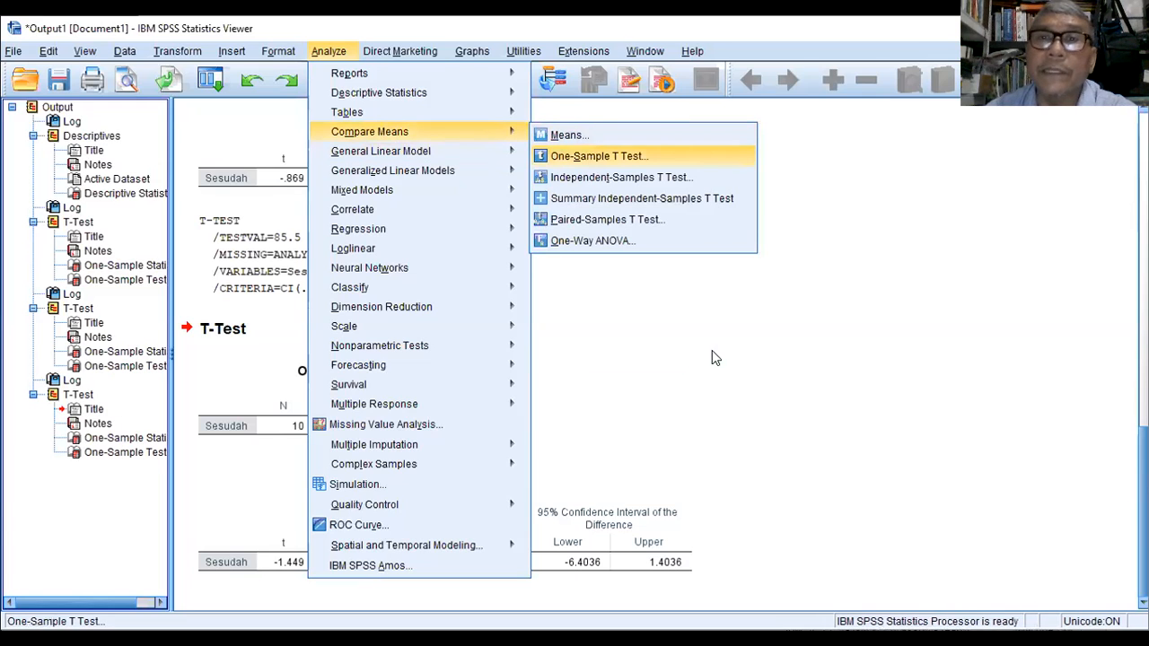
left_click(592, 158)
double_click(826, 366)
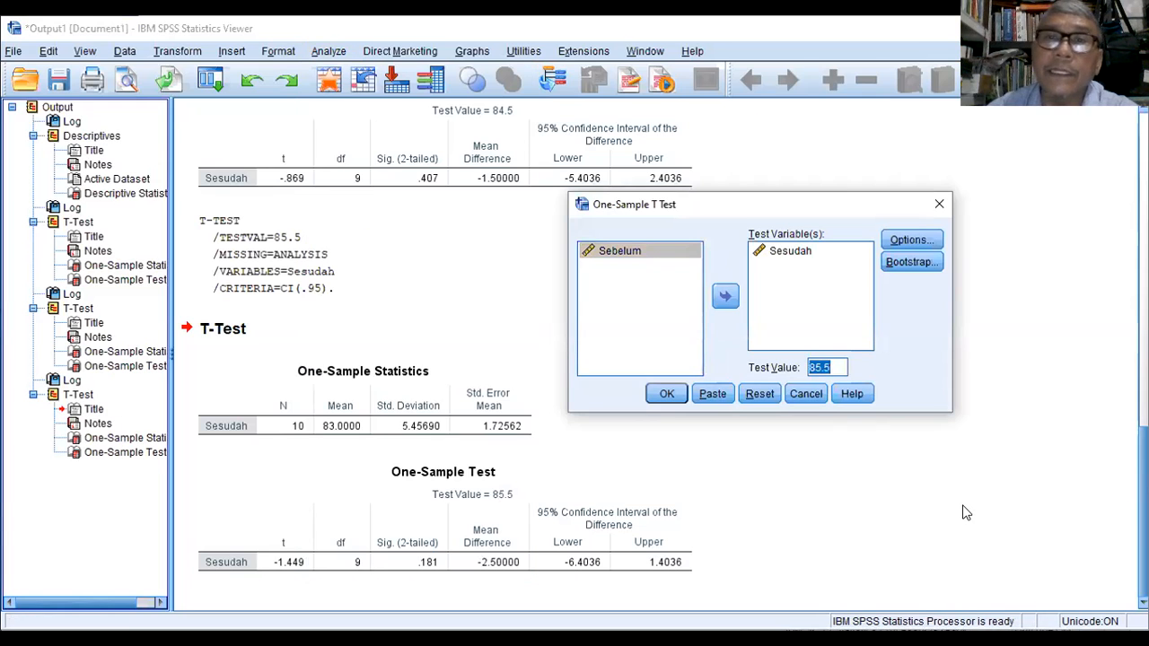
type("8")
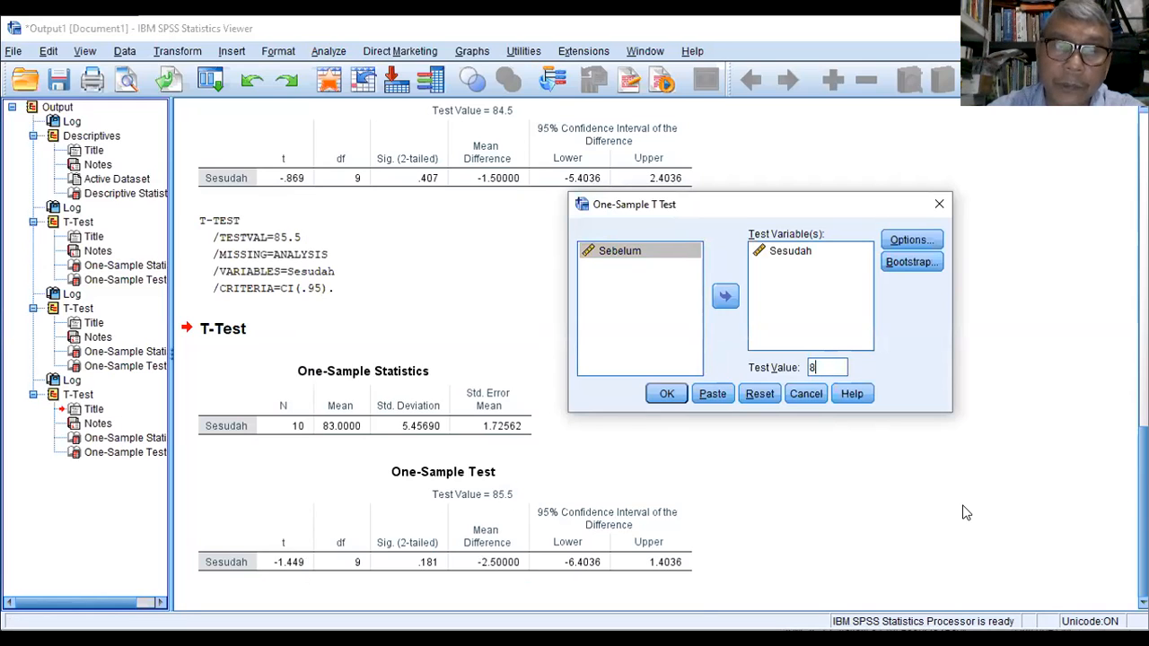
type("6.5")
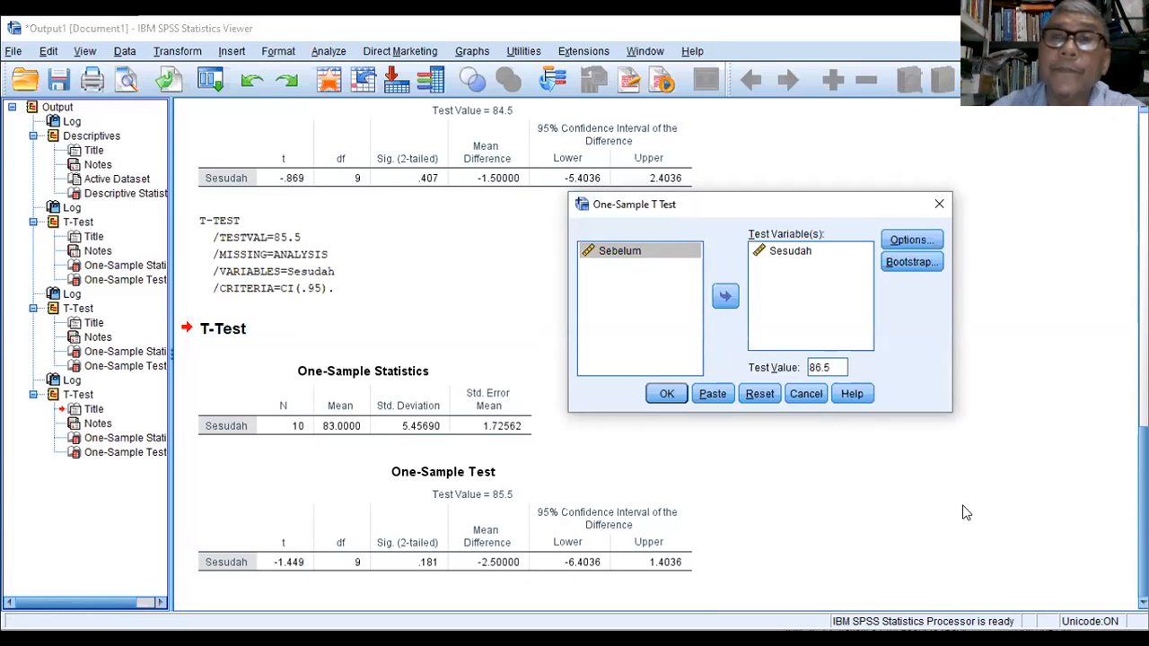
left_click(667, 395)
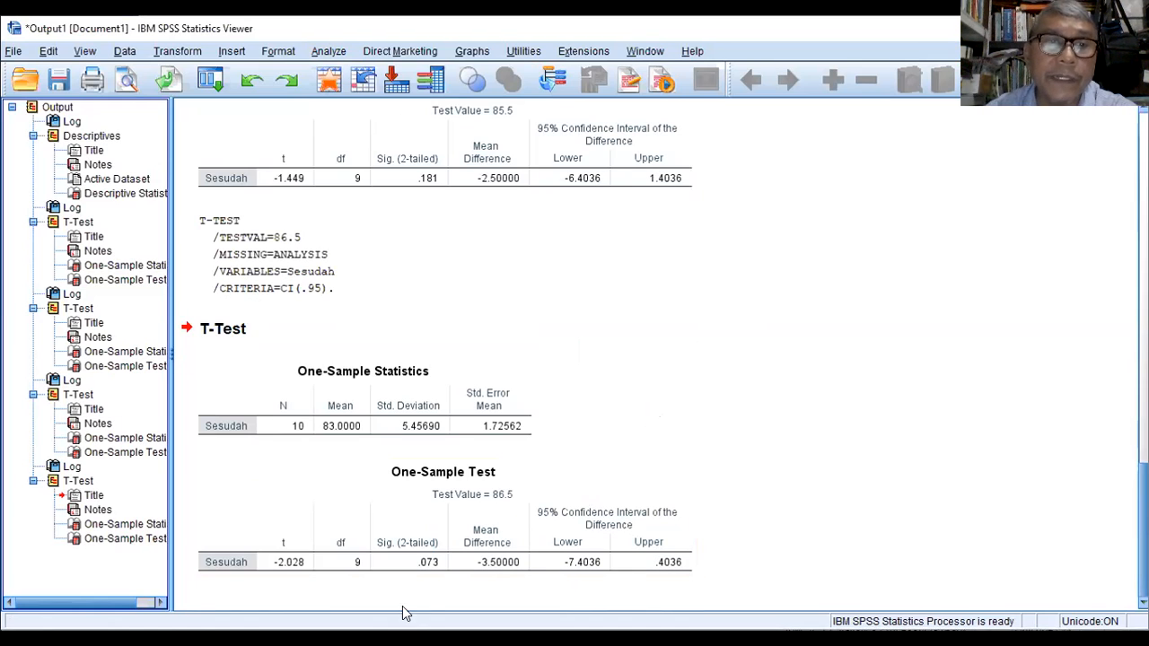
left_click(412, 575)
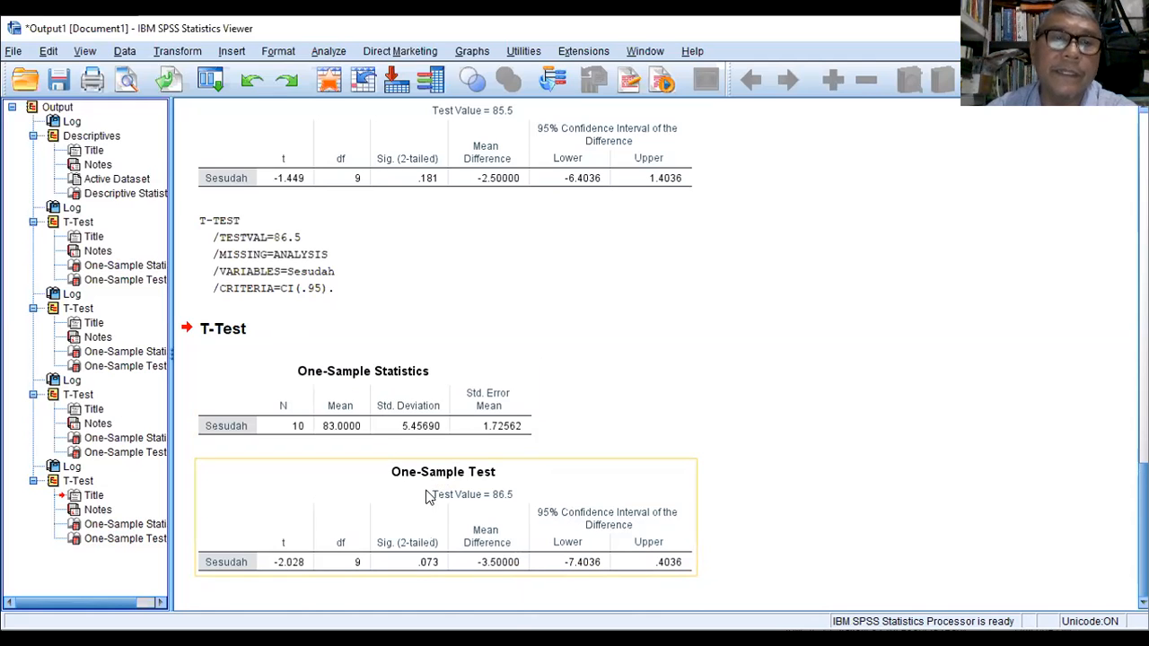
- Change the One-Sample T Test's test value to 86.6 for Sesudah and run the test
left_click(329, 50)
mouse_move(391, 135)
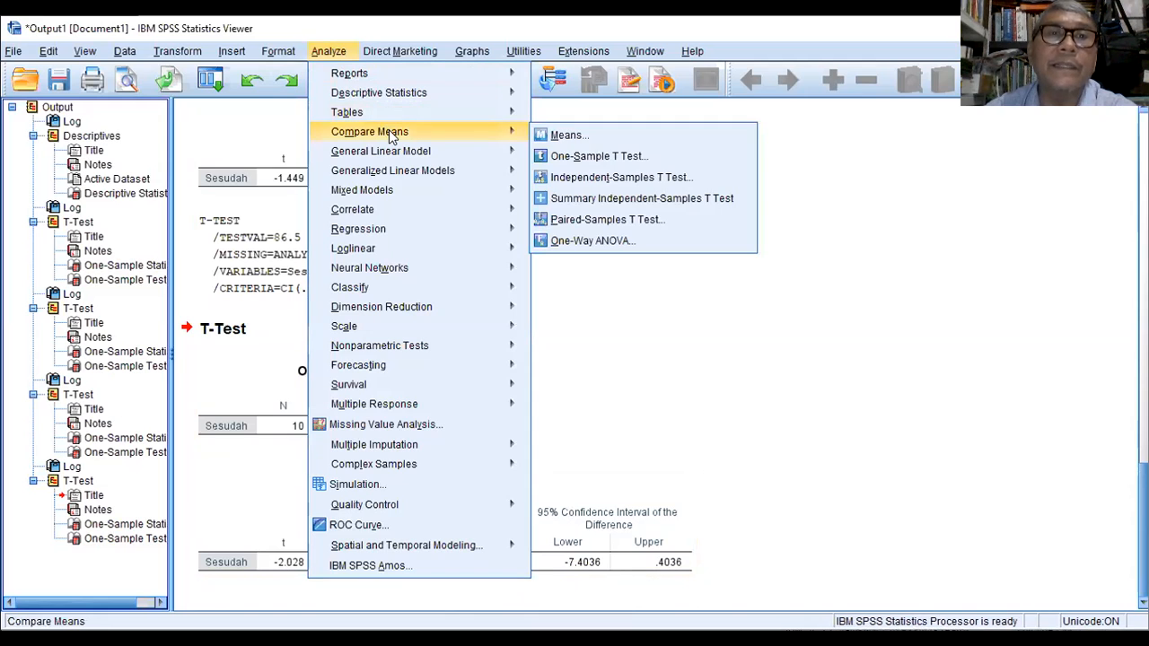
left_click(579, 161)
double_click(824, 366)
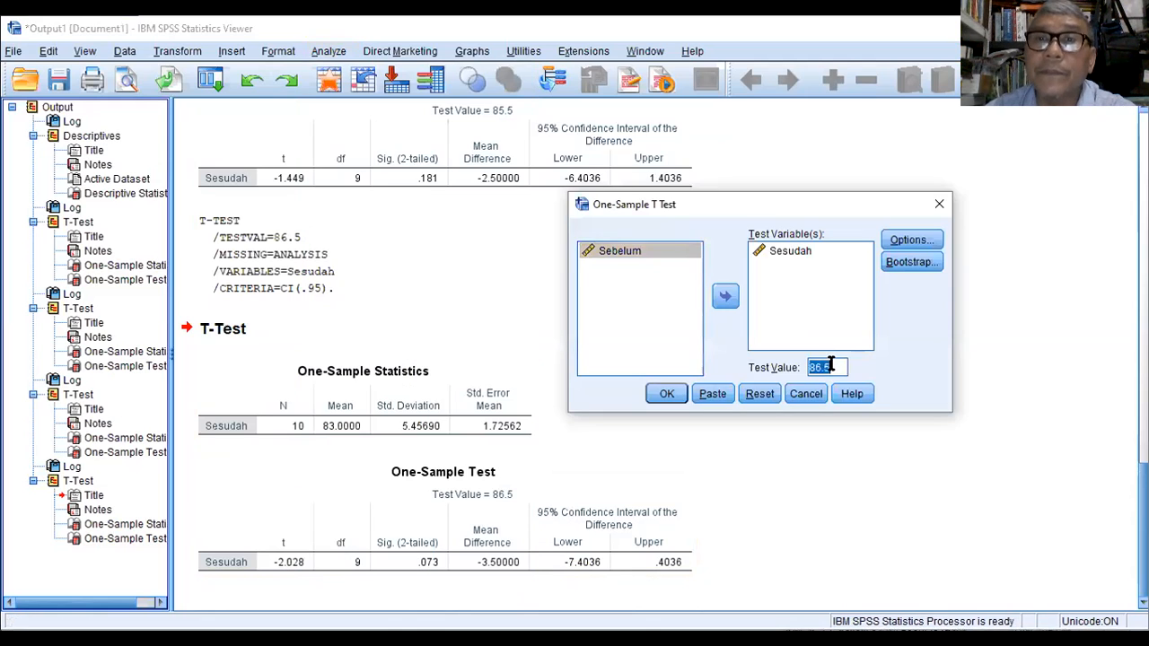
left_click(839, 367)
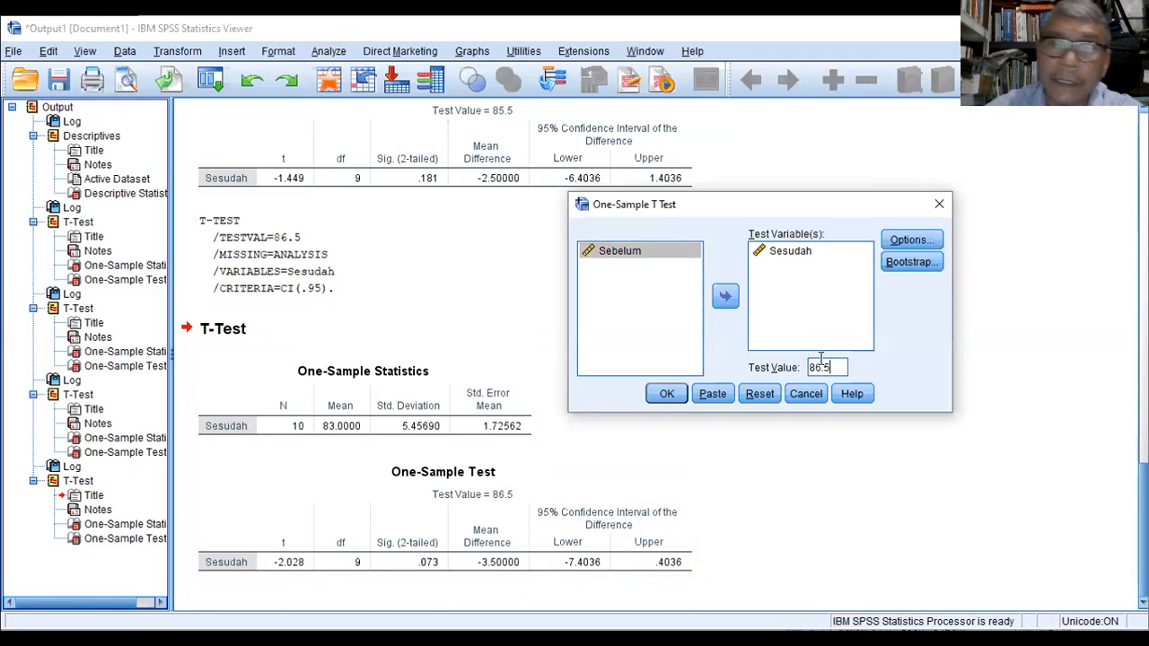
type("6")
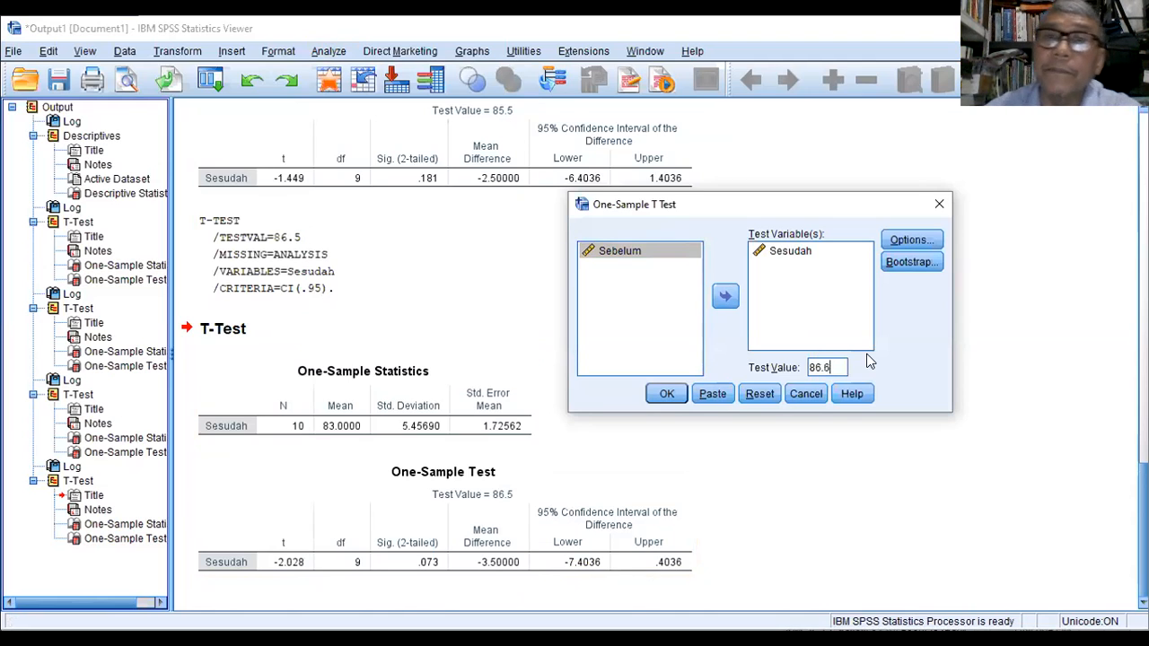
left_click(665, 394)
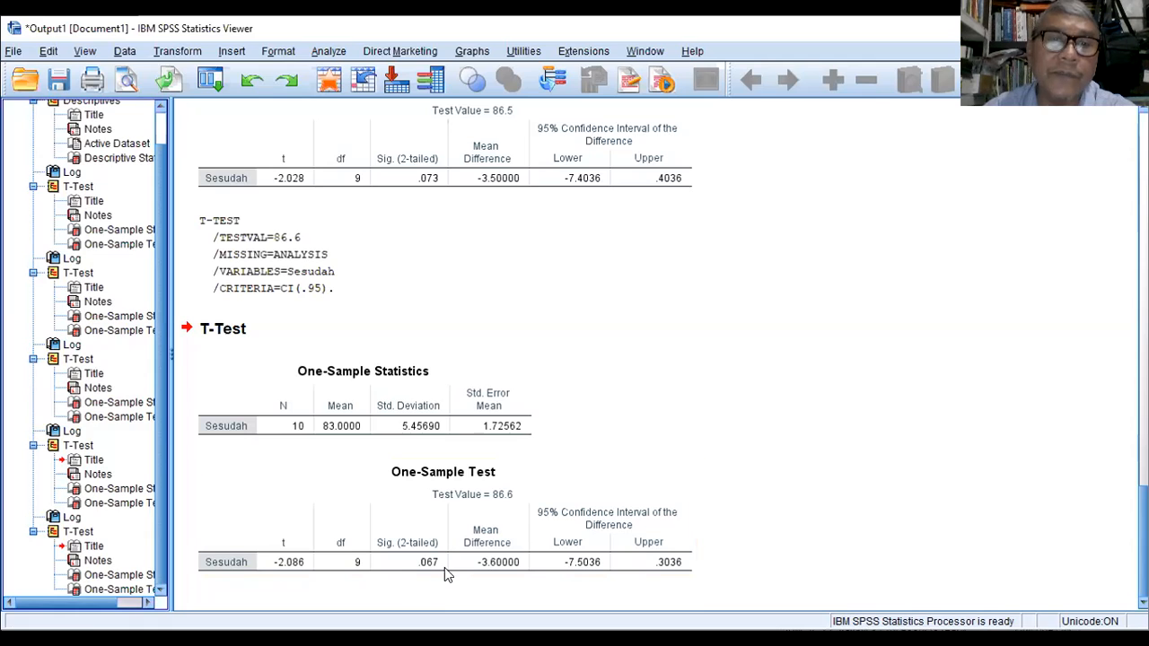
- Run another One-Sample T Test on Sesudah, using 86.9 as the test value
left_click(330, 51)
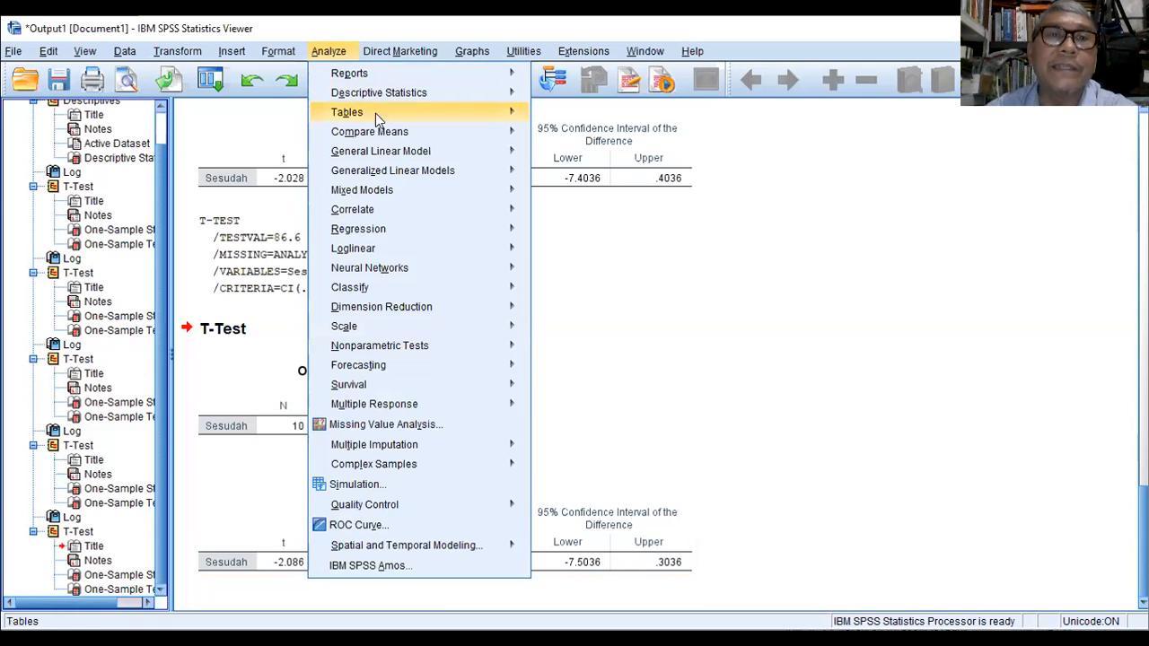
mouse_move(389, 135)
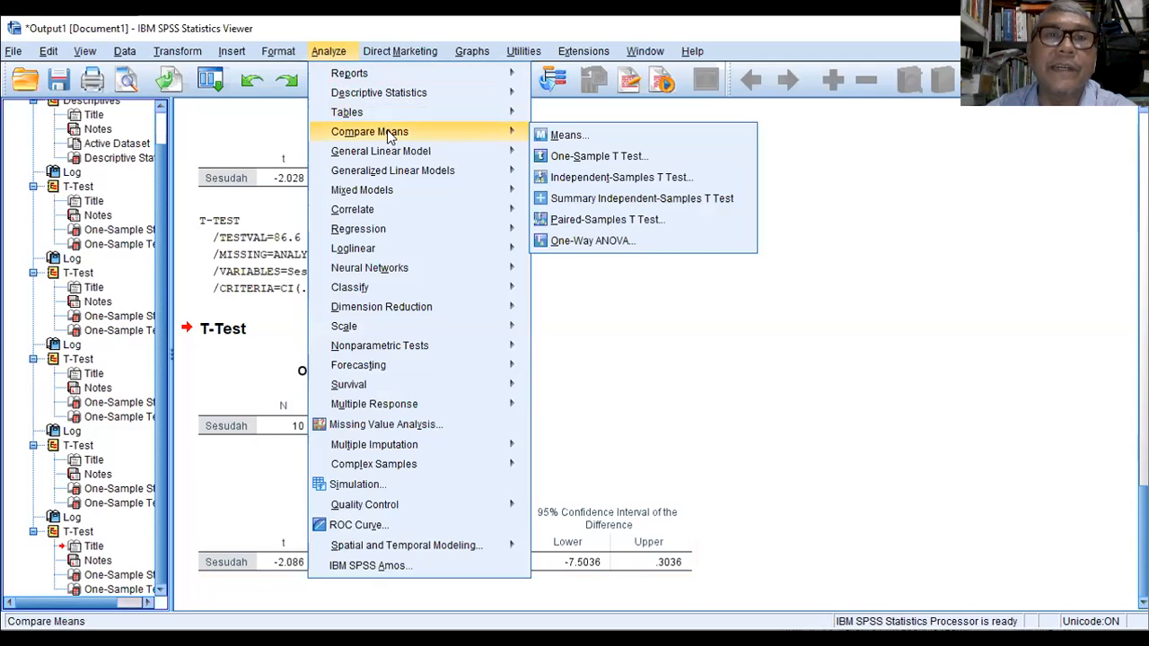
left_click(592, 156)
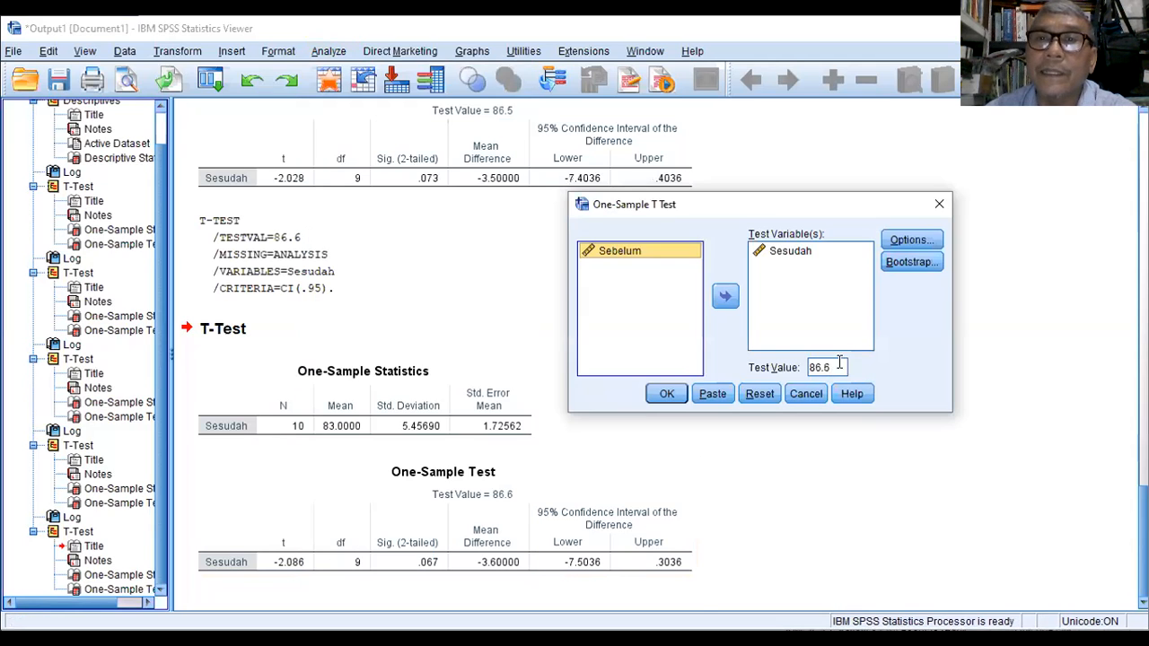
double_click(838, 363)
left_click(837, 363)
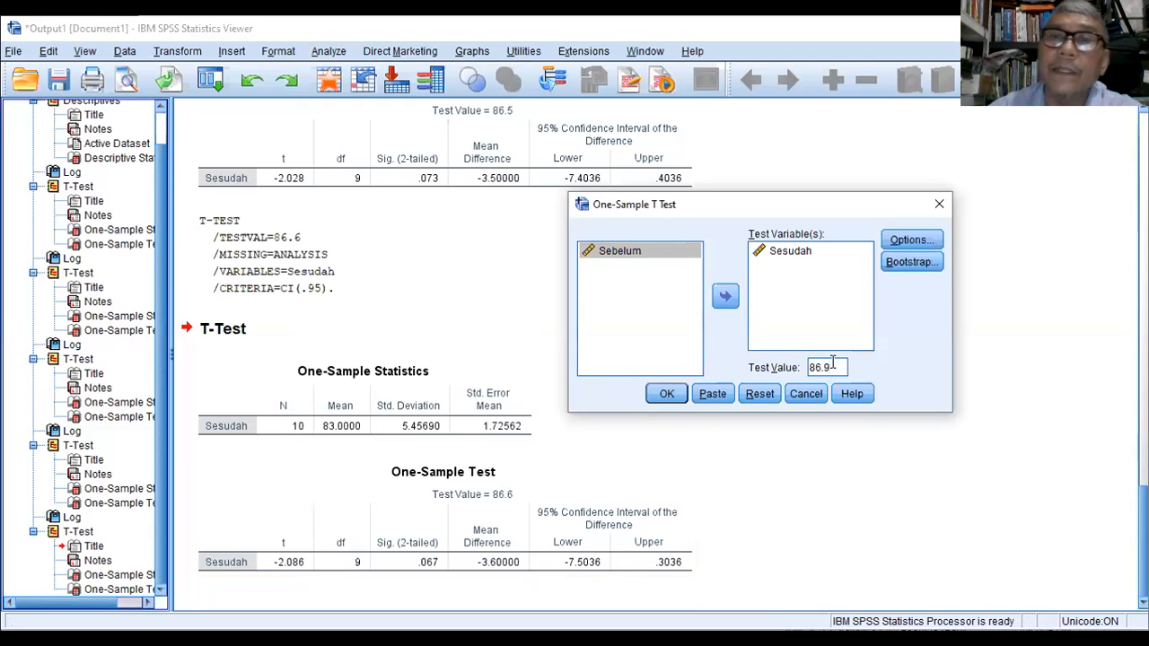
left_click(669, 402)
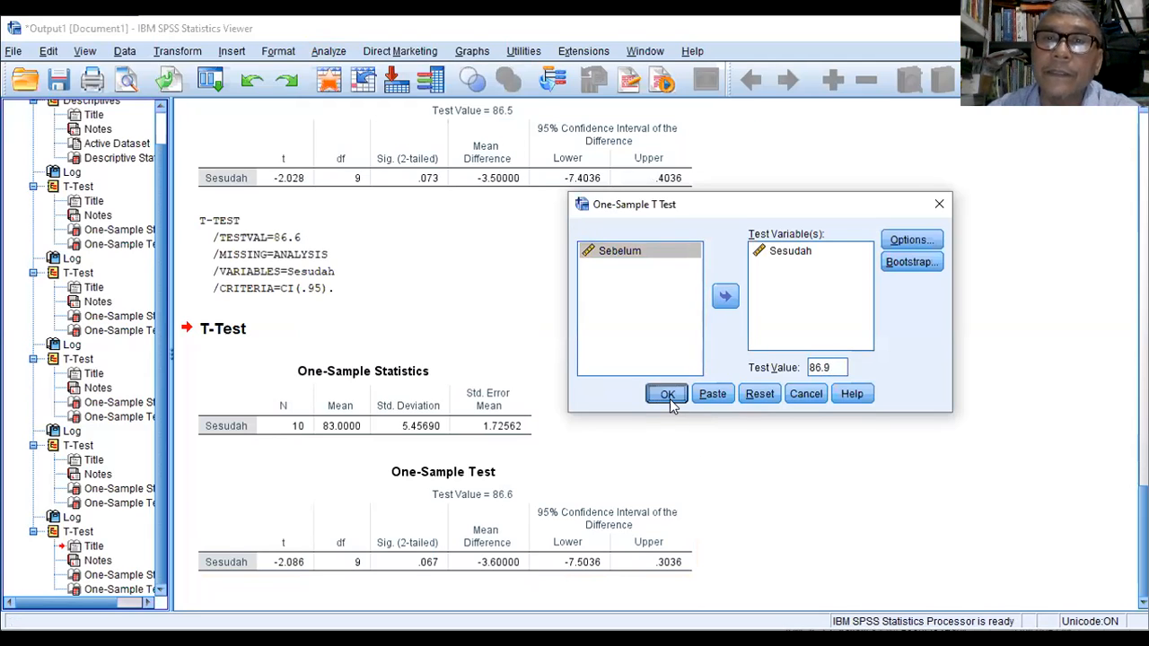